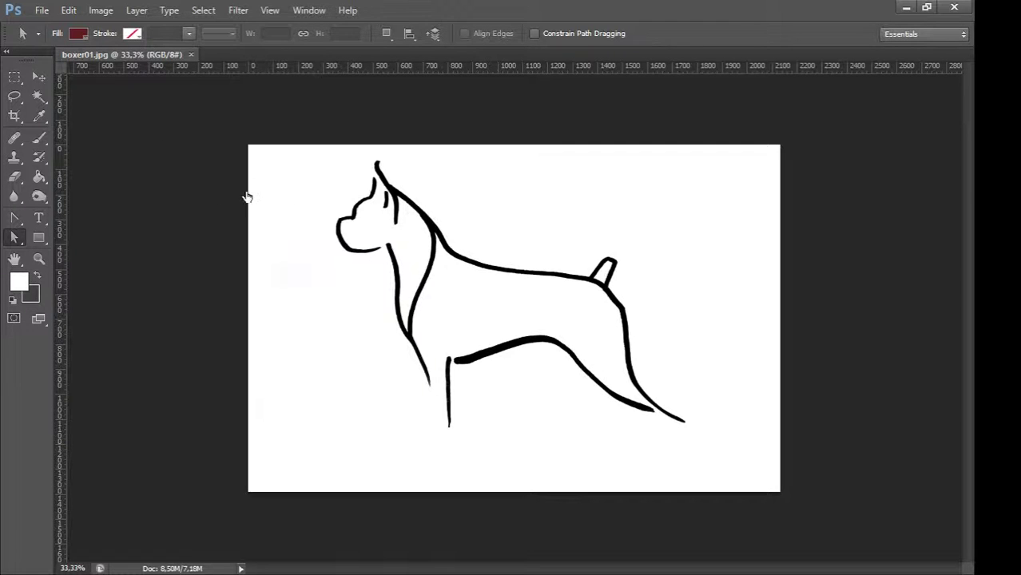
- Set up the Pen tool in Shape mode with a dark red fill for tracing the dog's head
{"action": "key", "text": "ctrl+plus"}
{"action": "key", "text": "ctrl+plus"}
{"action": "key", "text": "ctrl+plus"}
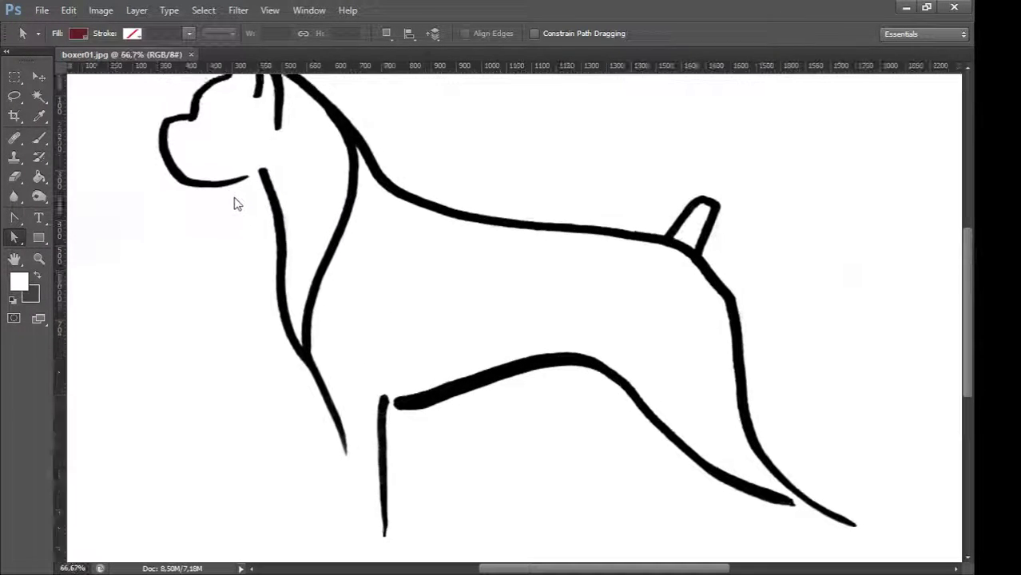
{"action": "key", "text": "ctrl+plus"}
{"action": "left_click_drag", "start_coordinate": [182, 160], "coordinate": [277, 362]}
{"action": "left_click_drag", "start_coordinate": [163, 146], "coordinate": [415, 400]}
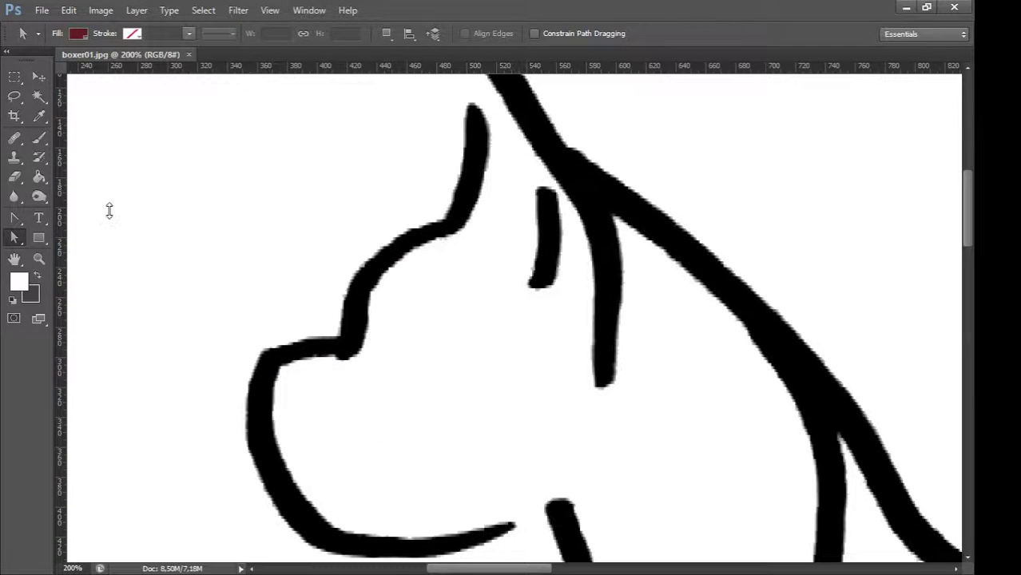
{"action": "left_click", "coordinate": [17, 220]}
{"action": "key", "text": "p"}
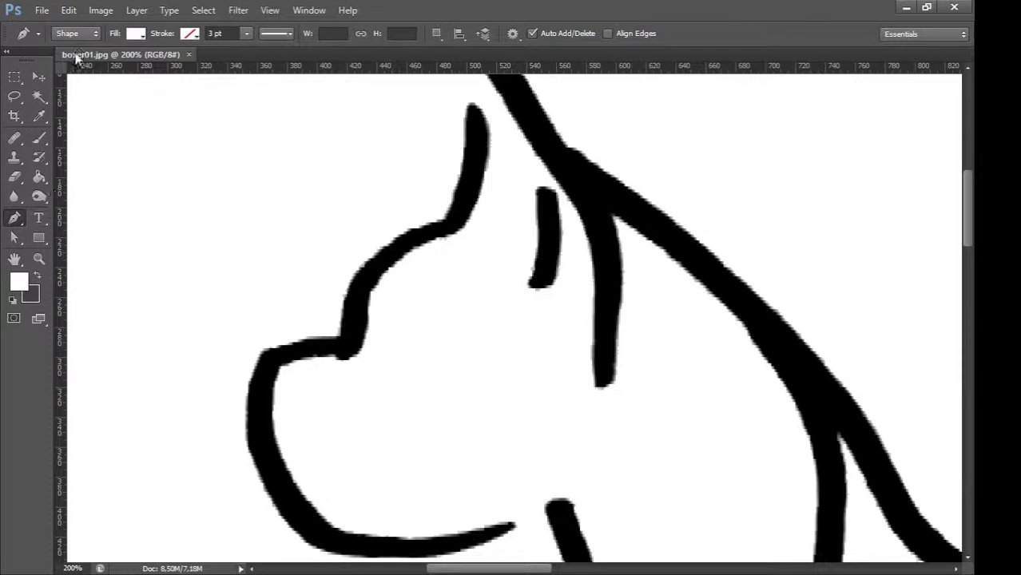
{"action": "key", "text": "i"}
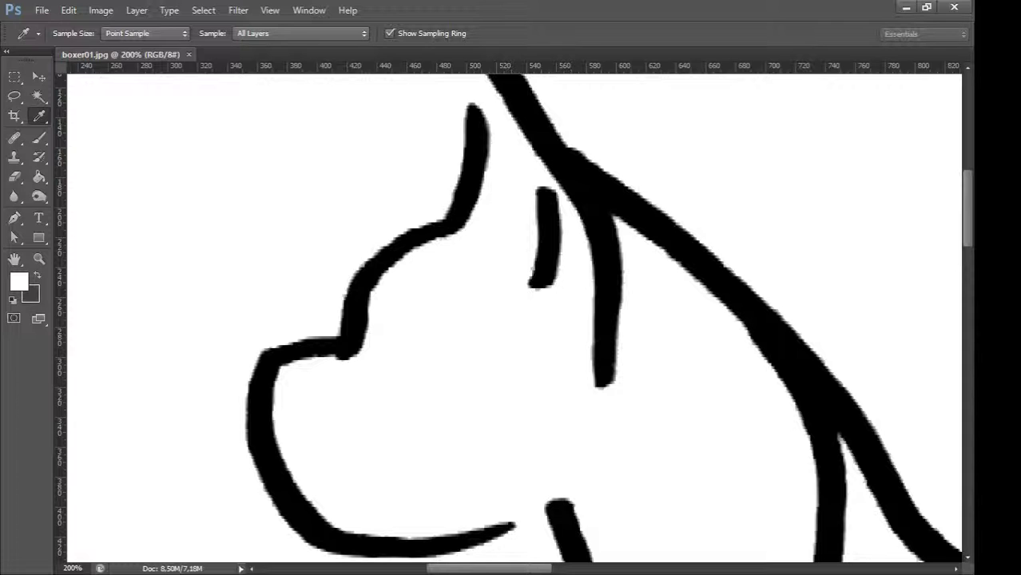
{"action": "key", "text": "p"}
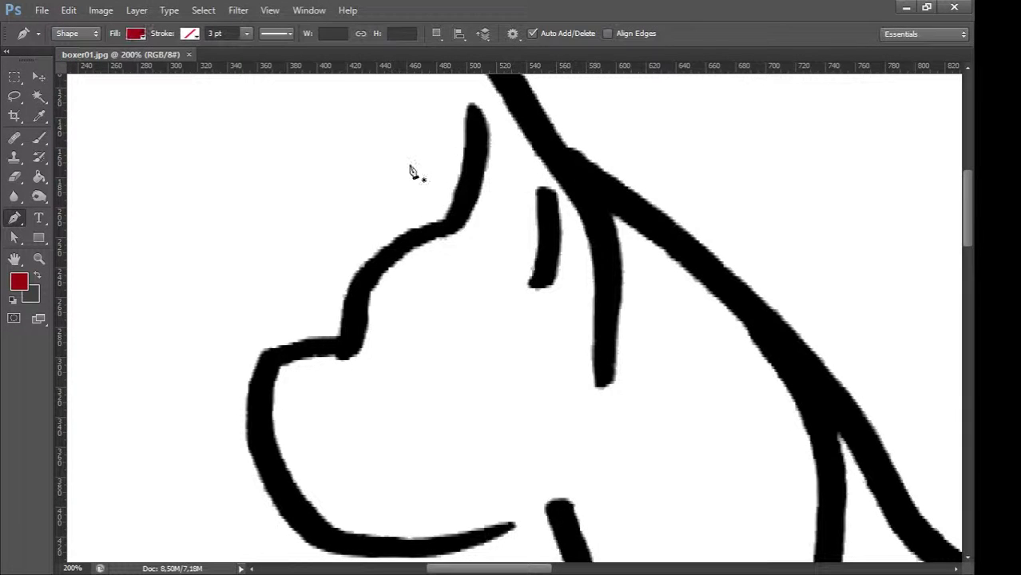
- Trace the outer edge of the muzzle line with the Pen tool, from the jaw tip around the chin and nose to the stop
{"action": "left_click", "coordinate": [516, 528]}
{"action": "scroll", "coordinate": [479, 540], "scroll_direction": "down", "scroll_amount": 1}
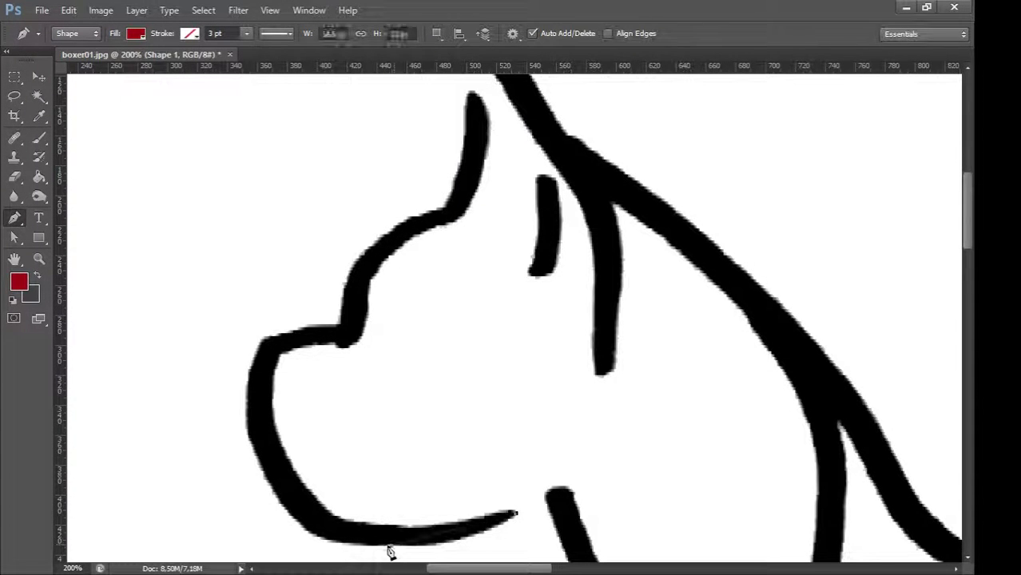
{"action": "mouse_move", "coordinate": [391, 548]}
{"action": "left_mouse_down"}
{"action": "mouse_move", "coordinate": [315, 546]}
{"action": "mouse_move", "coordinate": [299, 532]}
{"action": "left_mouse_up"}
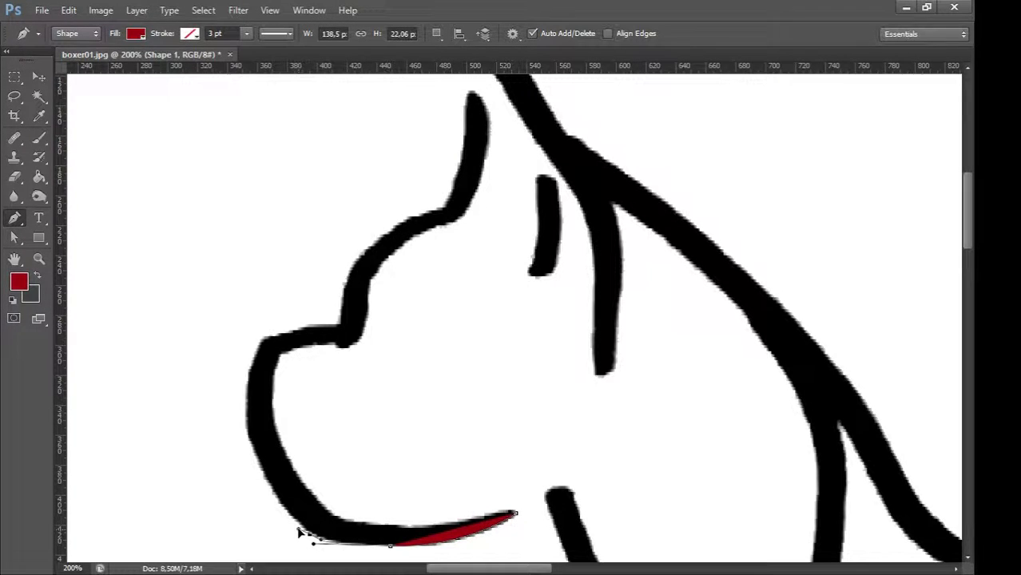
{"action": "left_click_drag", "start_coordinate": [251, 426], "coordinate": [247, 380]}
{"action": "left_click", "coordinate": [266, 339]}
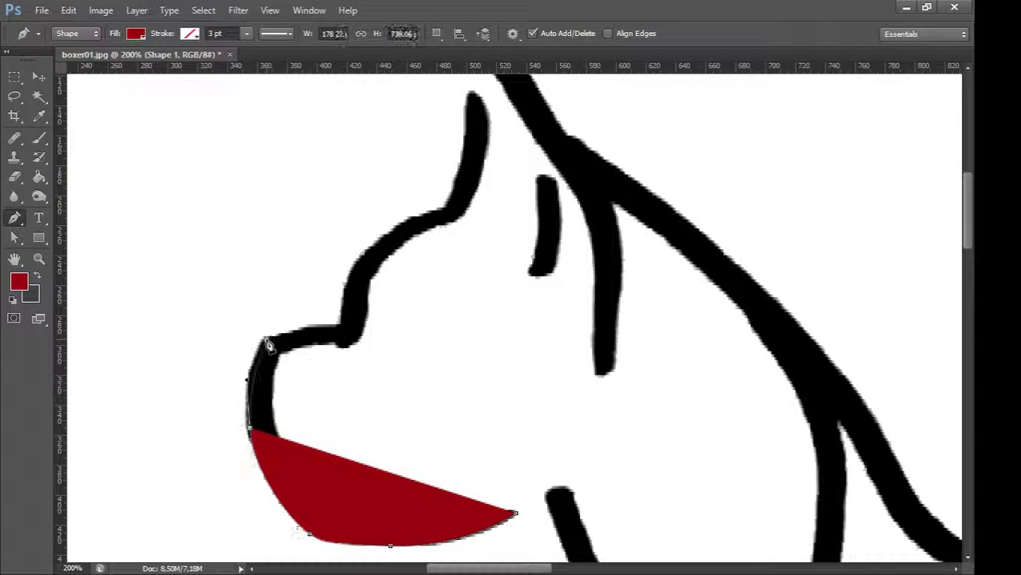
{"action": "left_click_drag", "start_coordinate": [269, 346], "coordinate": [264, 338]}
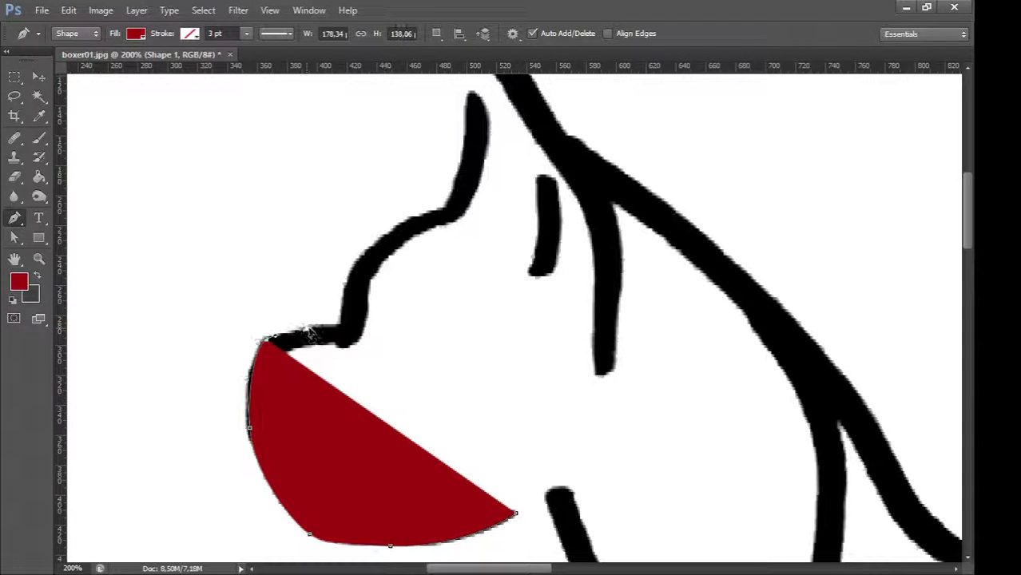
{"action": "left_click", "coordinate": [340, 328]}
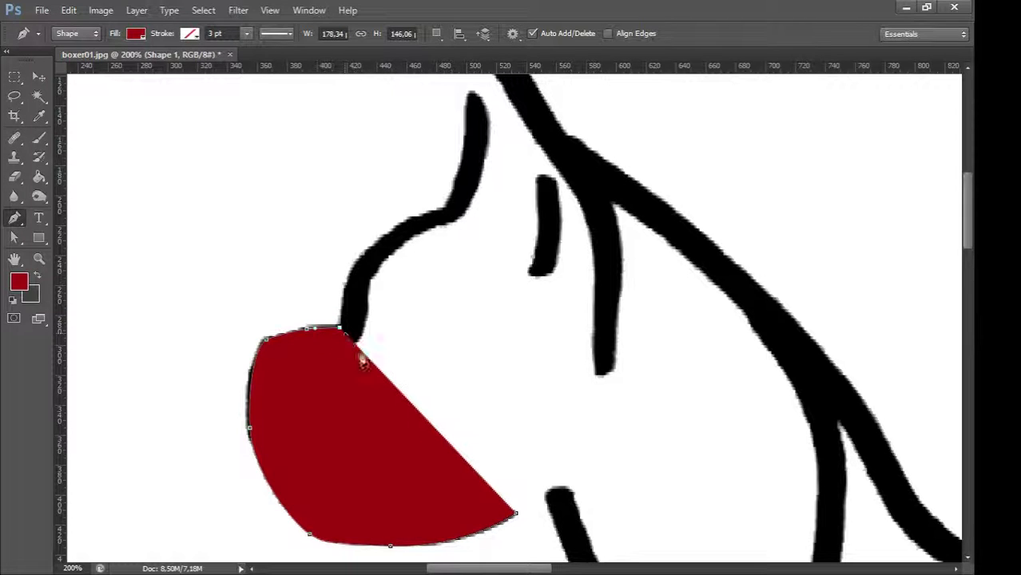
- Continue the path along the outer edge of the forehead and up the front of the ear to its tip
{"action": "left_click_drag", "start_coordinate": [355, 261], "coordinate": [395, 234]}
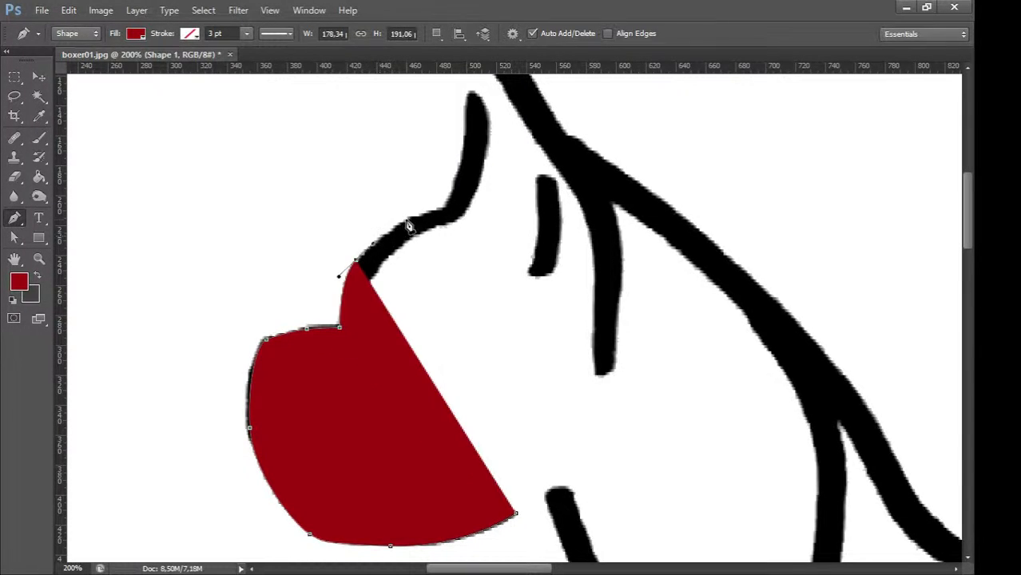
{"action": "left_click", "coordinate": [421, 221]}
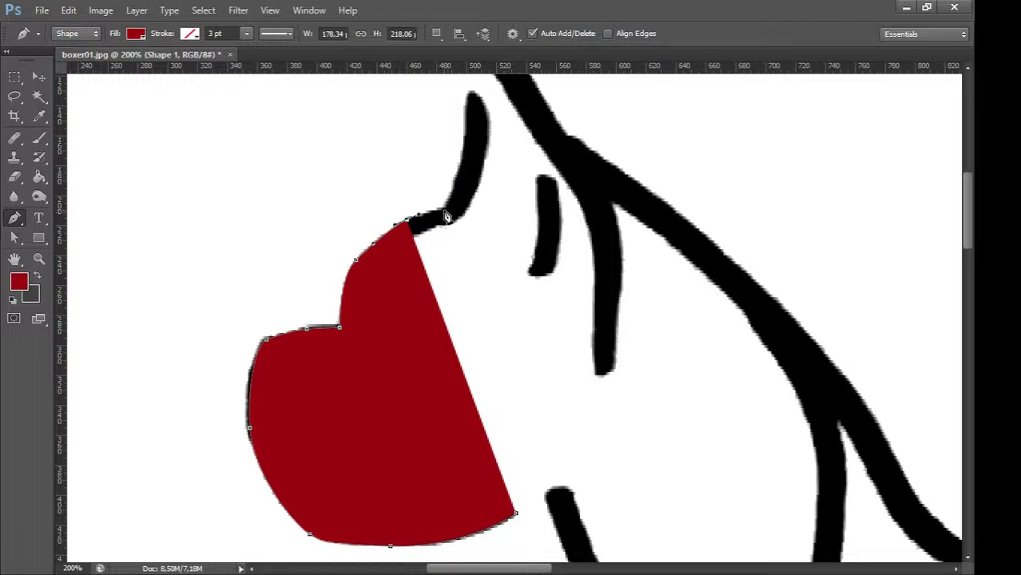
{"action": "left_click", "coordinate": [448, 214]}
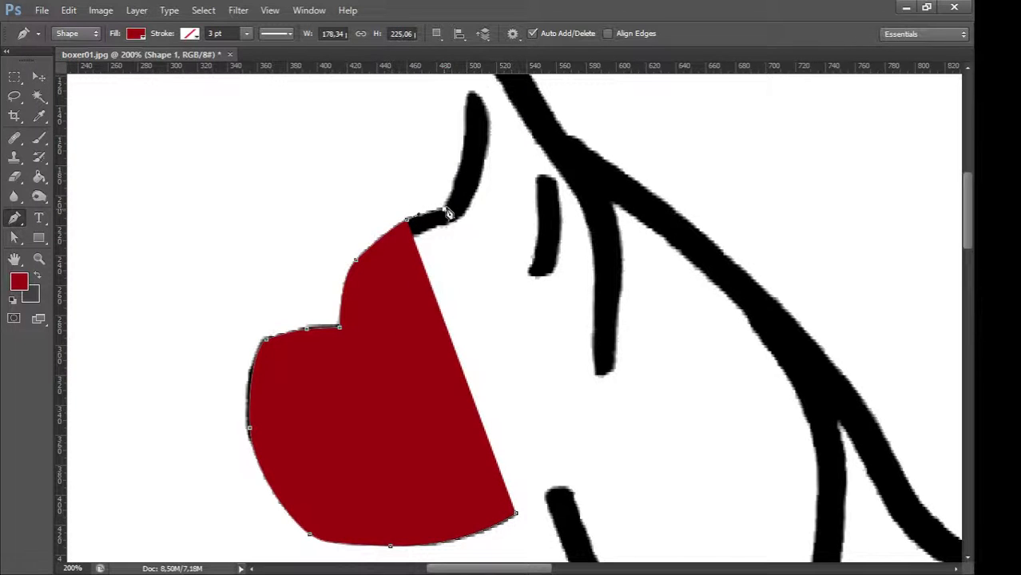
{"action": "left_click", "coordinate": [465, 163]}
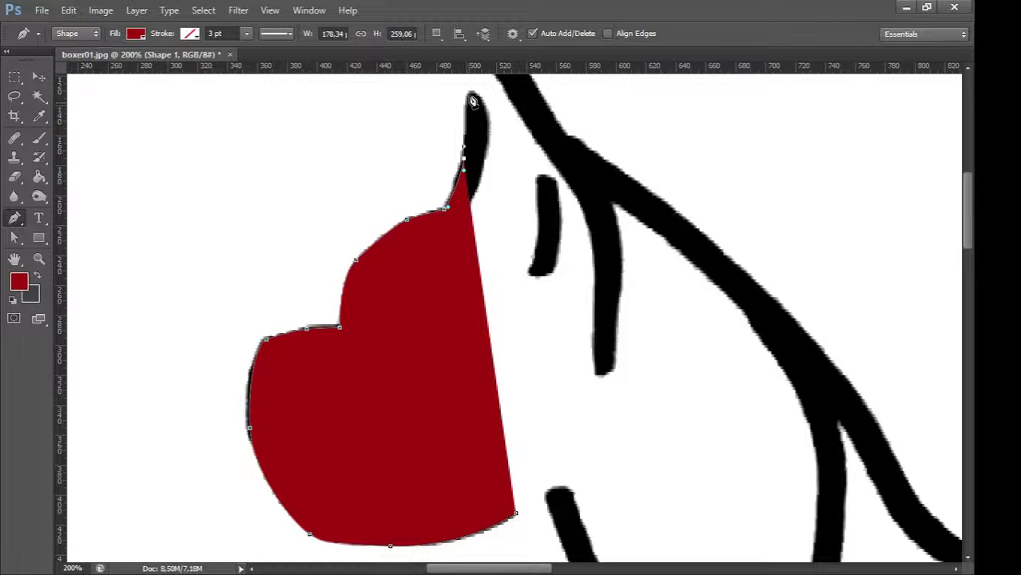
{"action": "left_click", "coordinate": [471, 96]}
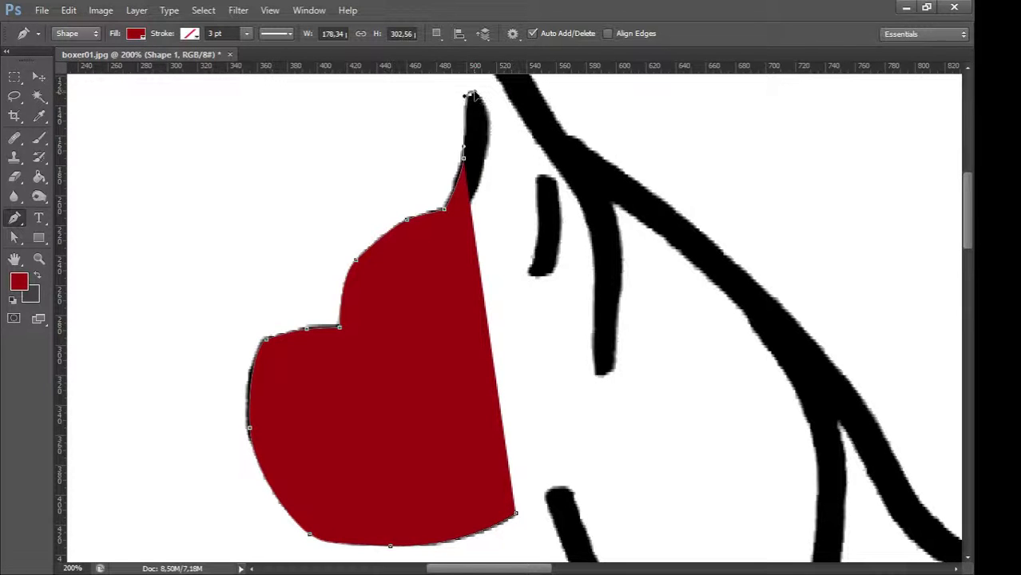
{"action": "left_click_drag", "start_coordinate": [475, 93], "coordinate": [476, 92]}
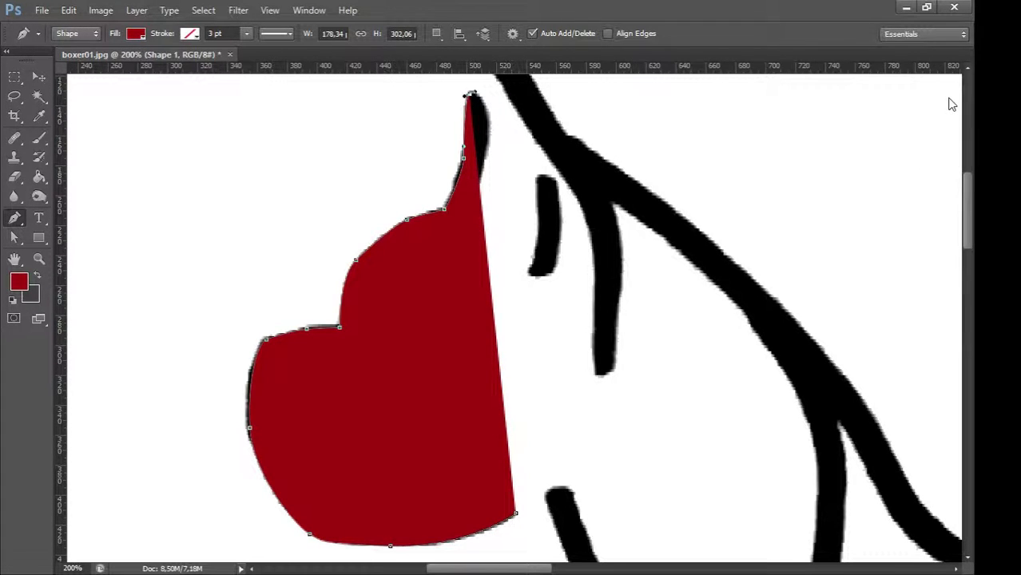
- Reduce the shape layer's opacity to 50% and trace the inner edge from the ear tip down the forehead to the nose bridge
{"action": "key", "text": "5"}
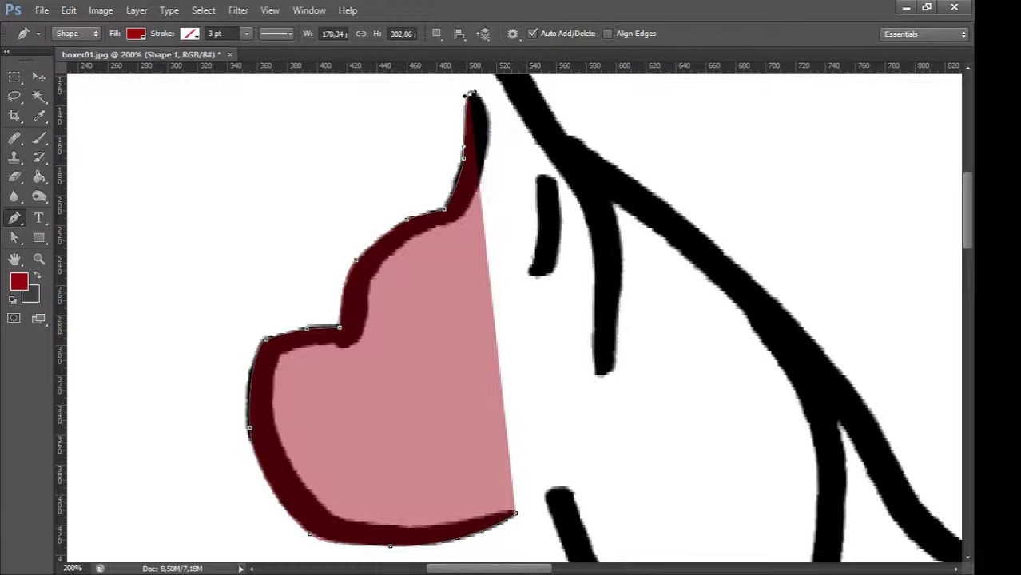
{"action": "left_click_drag", "start_coordinate": [486, 160], "coordinate": [477, 189]}
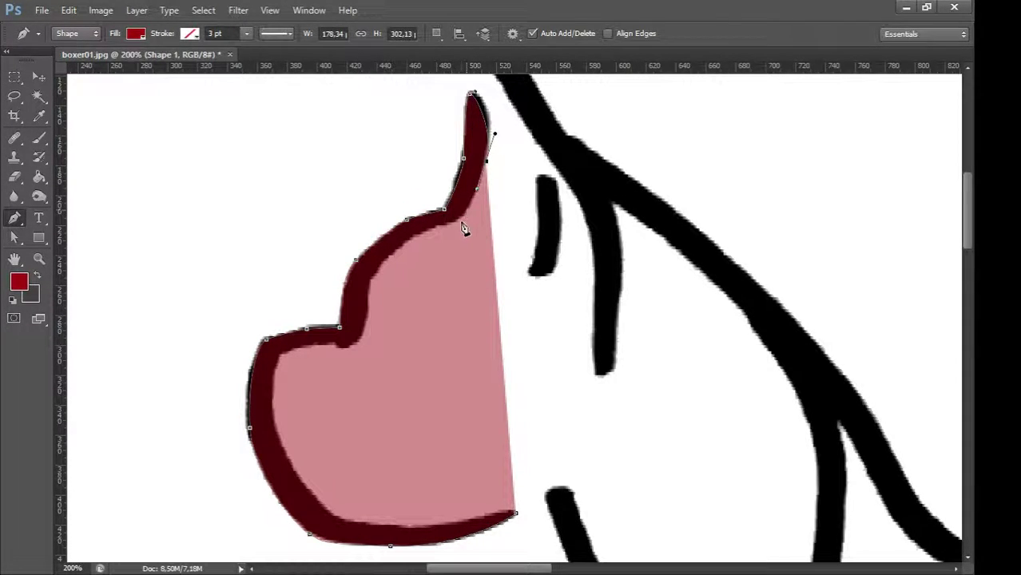
{"action": "left_click_drag", "start_coordinate": [445, 226], "coordinate": [383, 266]}
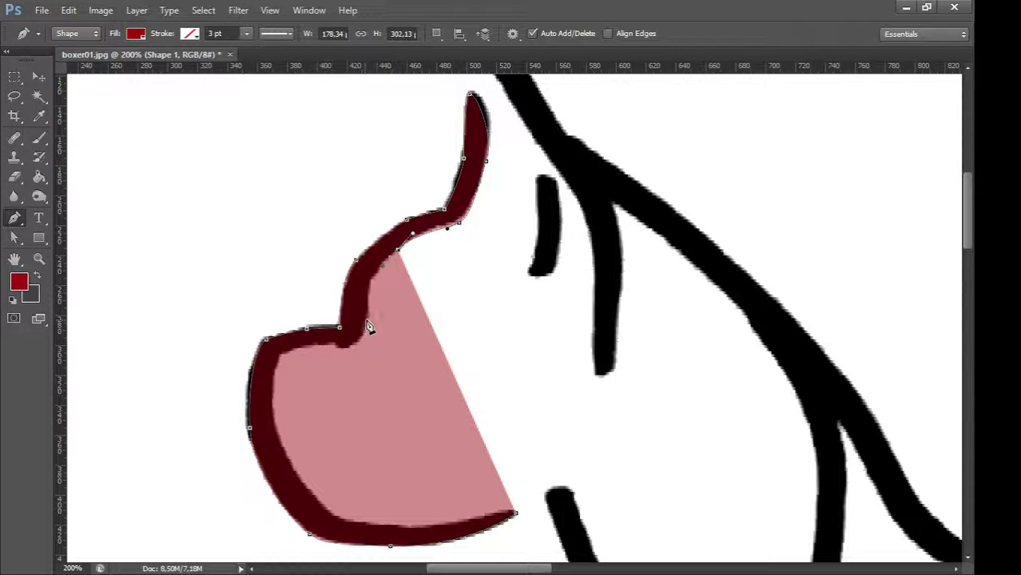
{"action": "left_click_drag", "start_coordinate": [363, 313], "coordinate": [286, 352]}
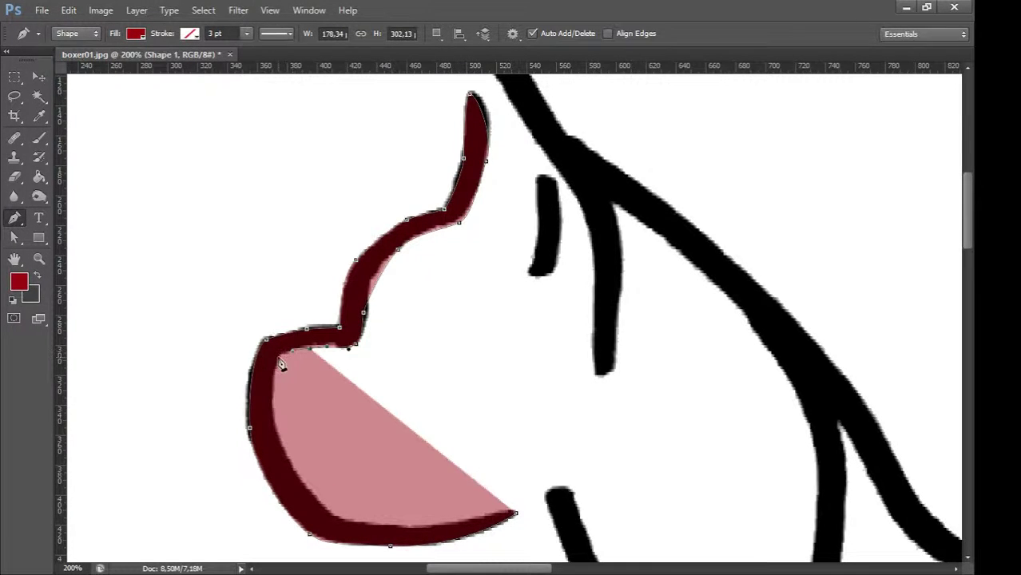
- Trace the inner edge of the muzzle and chin and close the path at the jaw tip
{"action": "left_click", "coordinate": [281, 357]}
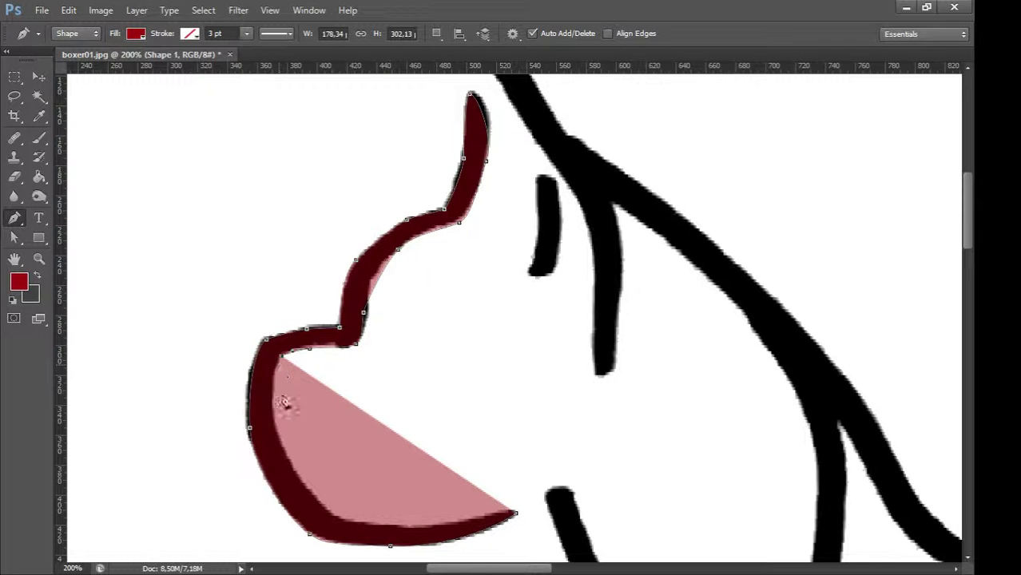
{"action": "left_click_drag", "start_coordinate": [287, 456], "coordinate": [316, 505]}
{"action": "left_click_drag", "start_coordinate": [400, 532], "coordinate": [428, 528]}
{"action": "left_click", "coordinate": [515, 516]}
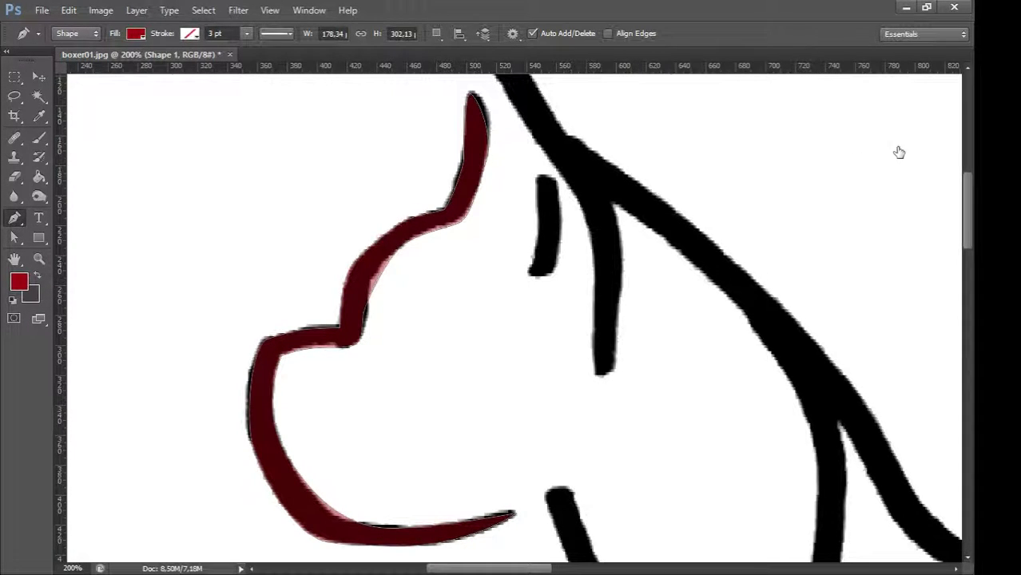
- Hide the Background layer and restore the Shape 1 layer to 100% opacity
{"action": "left_click", "coordinate": [871, 171]}
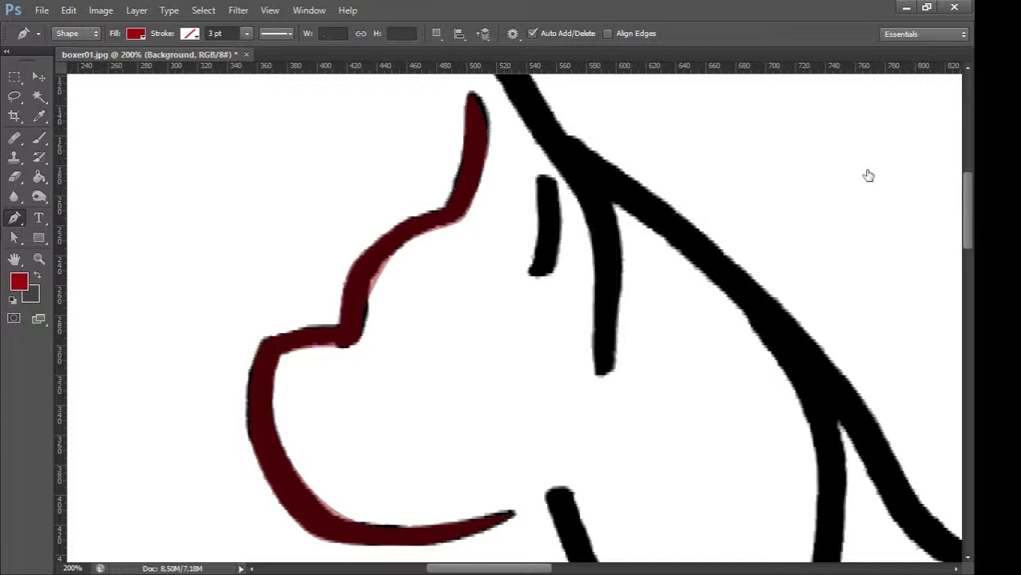
{"action": "left_click", "coordinate": [811, 175]}
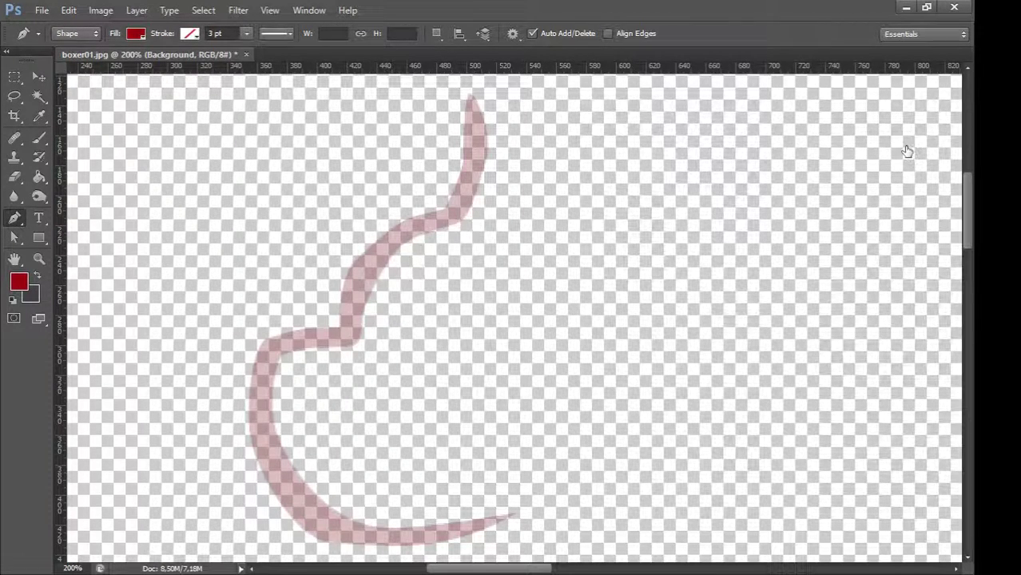
{"action": "key", "text": "alt+bracketright"}
{"action": "key", "text": "0"}
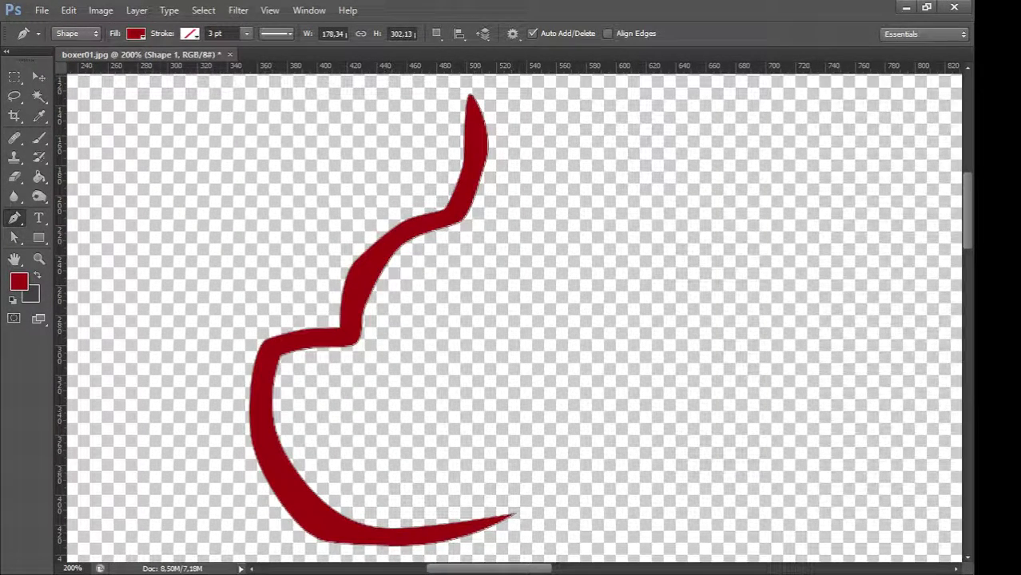
- Smooth the forehead curve by adjusting its outer and inner anchor points and handles with the Direct Selection tool
{"action": "key", "text": "a"}
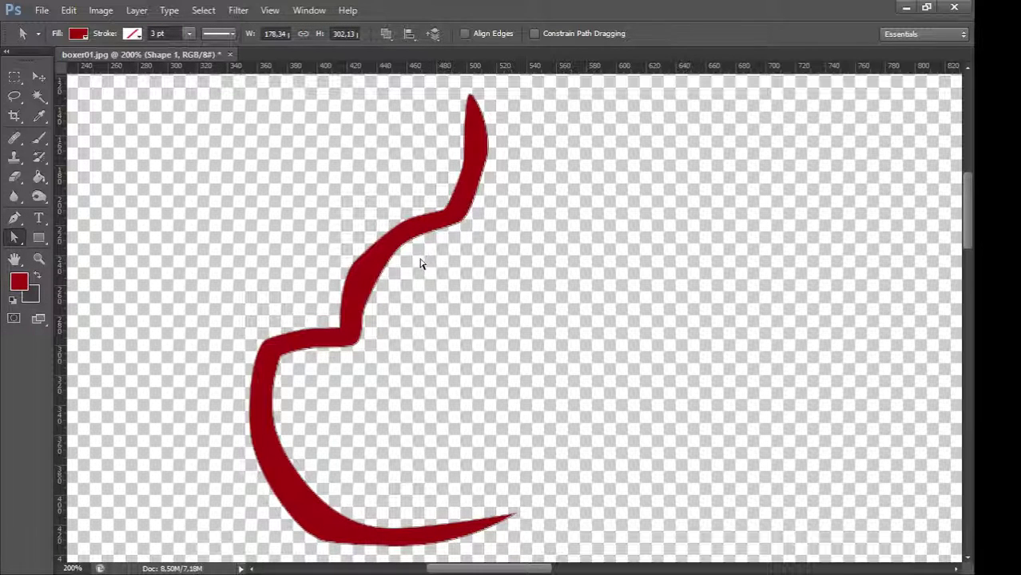
{"action": "left_click", "coordinate": [355, 261]}
{"action": "left_click", "coordinate": [410, 221]}
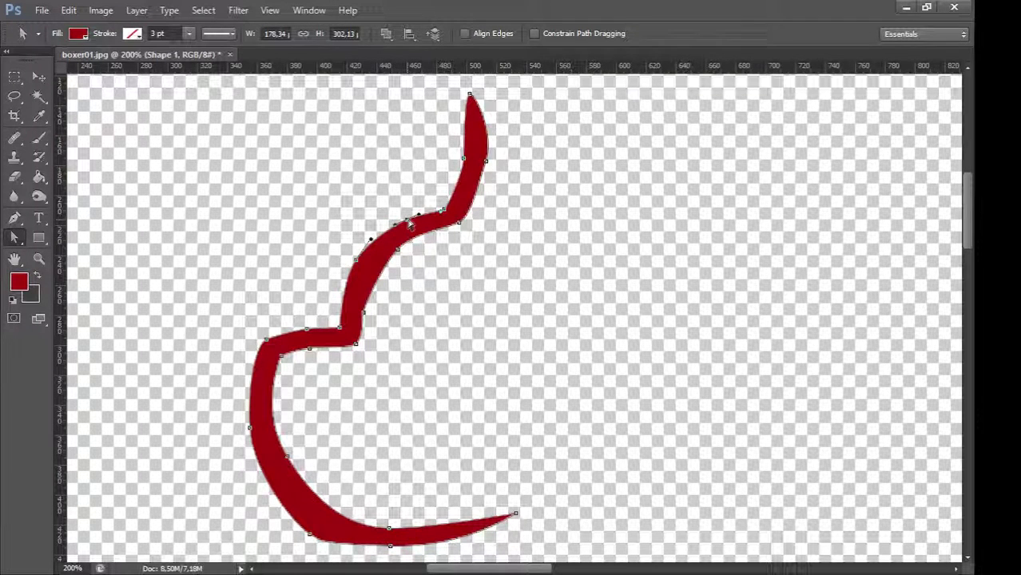
{"action": "left_click_drag", "start_coordinate": [398, 250], "coordinate": [386, 255]}
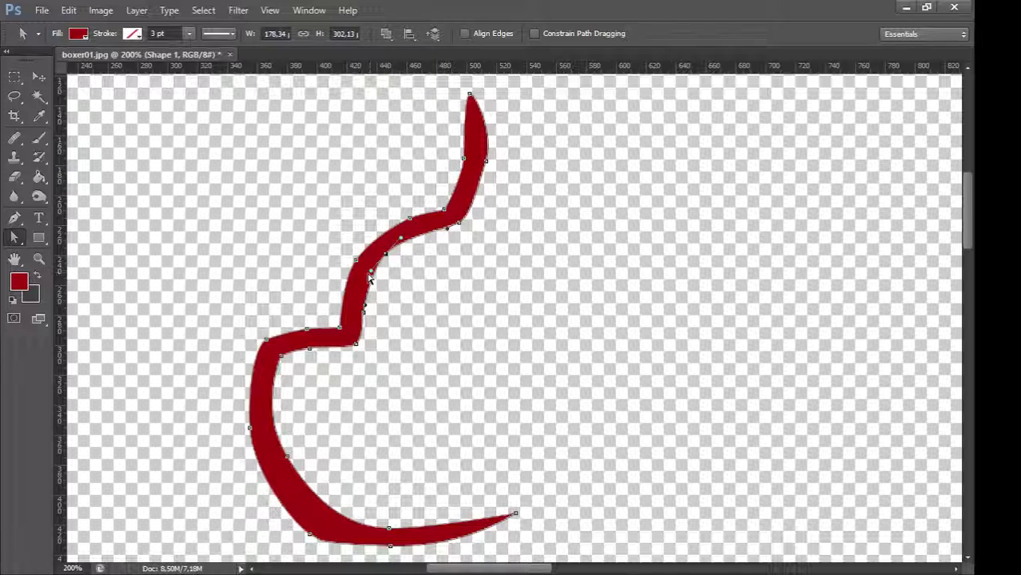
{"action": "left_click_drag", "start_coordinate": [402, 238], "coordinate": [383, 255]}
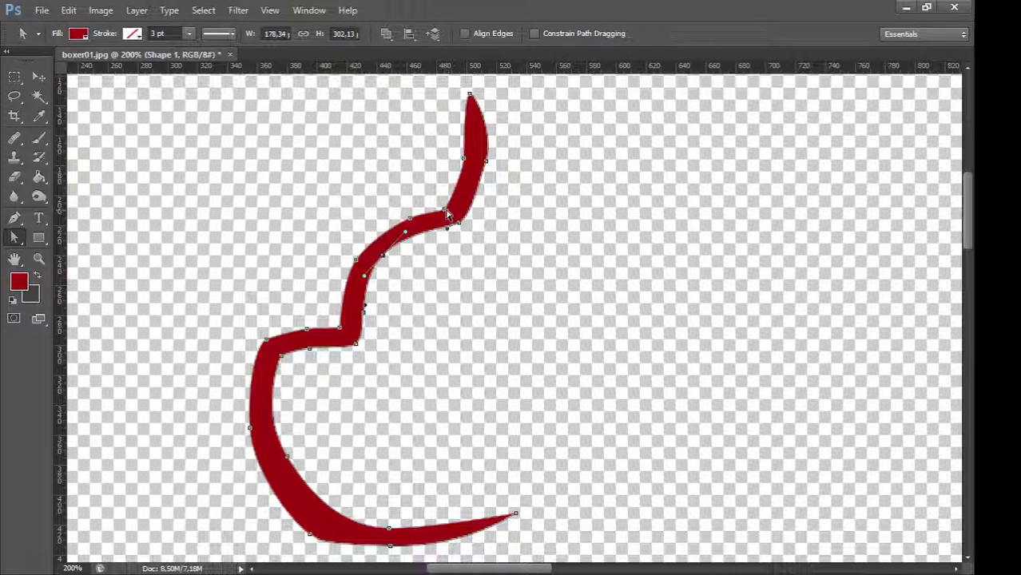
- Slim the ear stroke by repositioning the anchor points at its base and on both sides
{"action": "left_click", "coordinate": [445, 210]}
{"action": "mouse_move", "coordinate": [446, 213]}
{"action": "left_mouse_down"}
{"action": "mouse_move", "coordinate": [465, 160]}
{"action": "mouse_move", "coordinate": [492, 135]}
{"action": "mouse_move", "coordinate": [485, 160]}
{"action": "left_mouse_up"}
{"action": "left_click", "coordinate": [487, 162]}
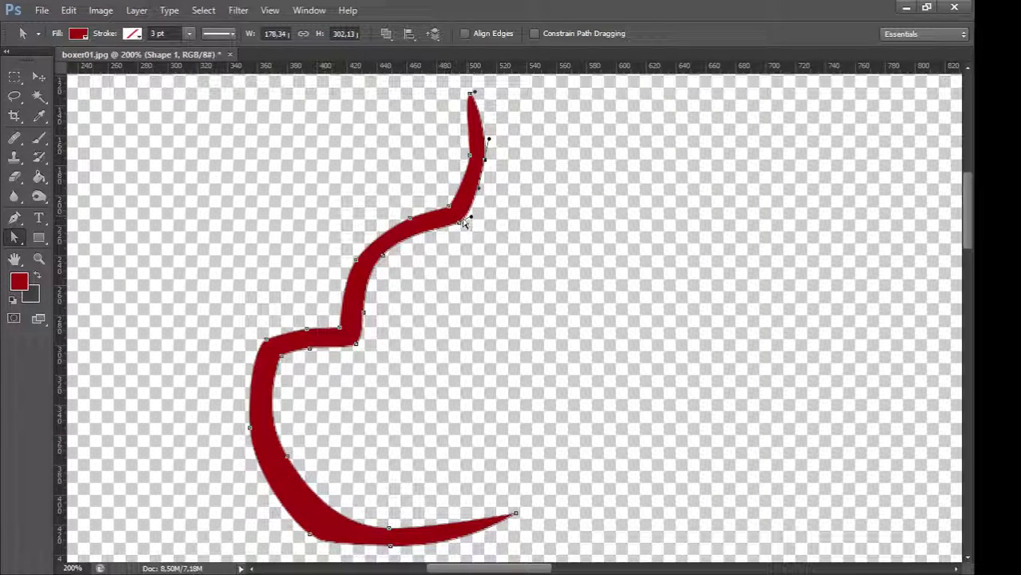
- Refine the lower muzzle and chin by moving the inner and outer anchor points and their handles for an even, rounded curve
{"action": "left_click", "coordinate": [286, 459]}
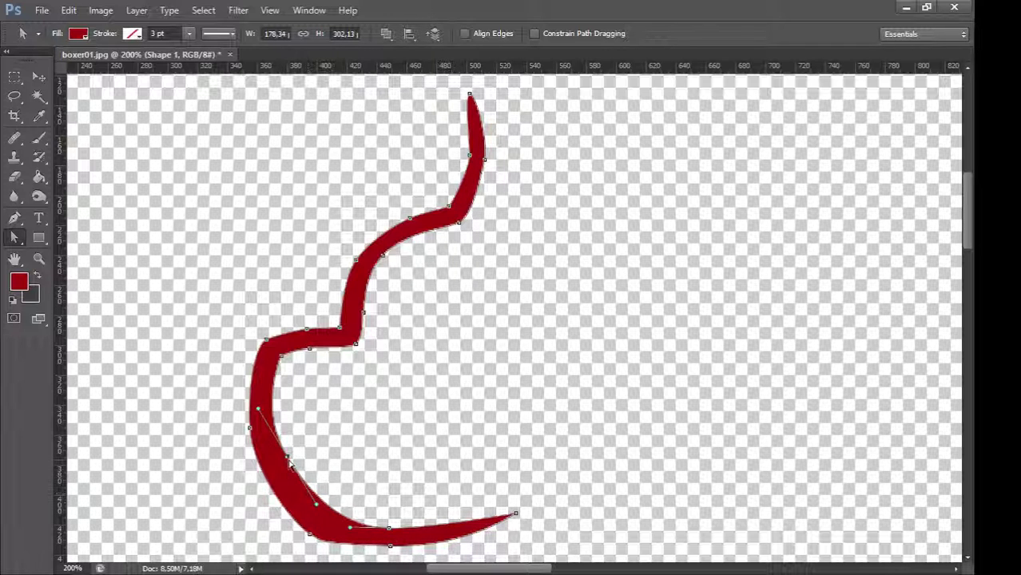
{"action": "left_click_drag", "start_coordinate": [289, 462], "coordinate": [287, 469]}
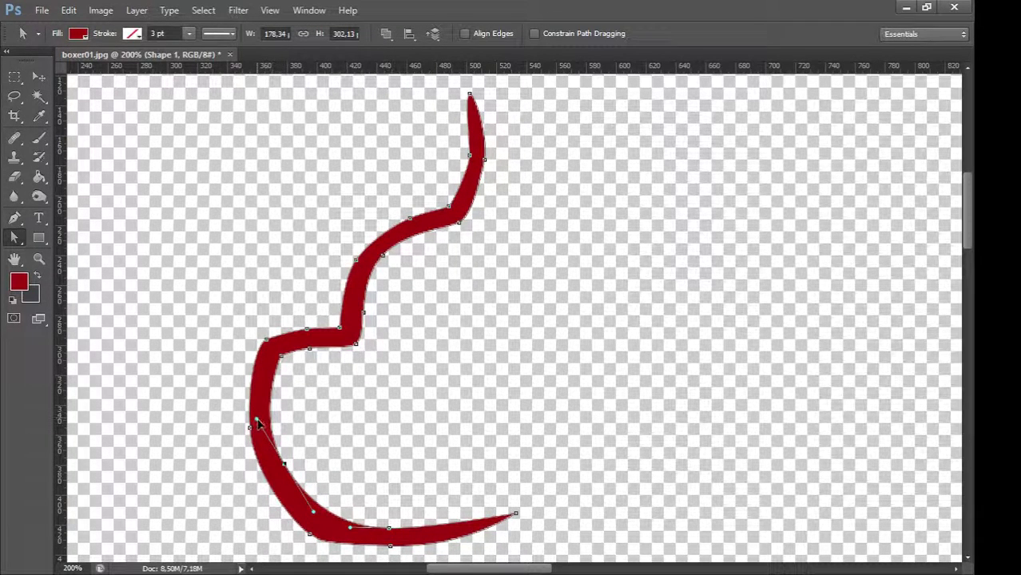
{"action": "mouse_move", "coordinate": [313, 514]}
{"action": "left_mouse_down"}
{"action": "mouse_move", "coordinate": [318, 536]}
{"action": "mouse_move", "coordinate": [352, 532]}
{"action": "mouse_move", "coordinate": [312, 529]}
{"action": "left_mouse_up"}
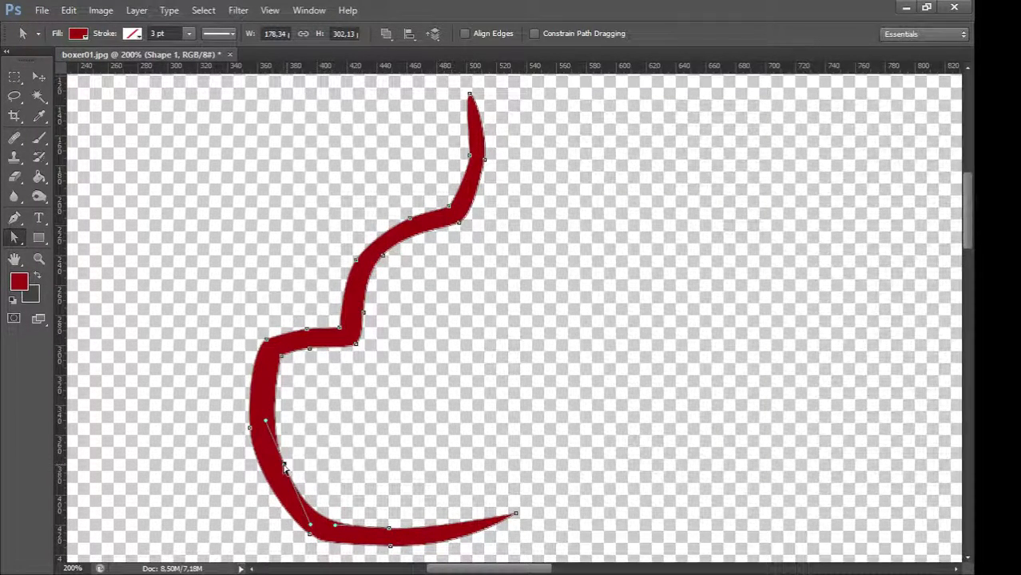
{"action": "left_click_drag", "start_coordinate": [285, 470], "coordinate": [280, 468]}
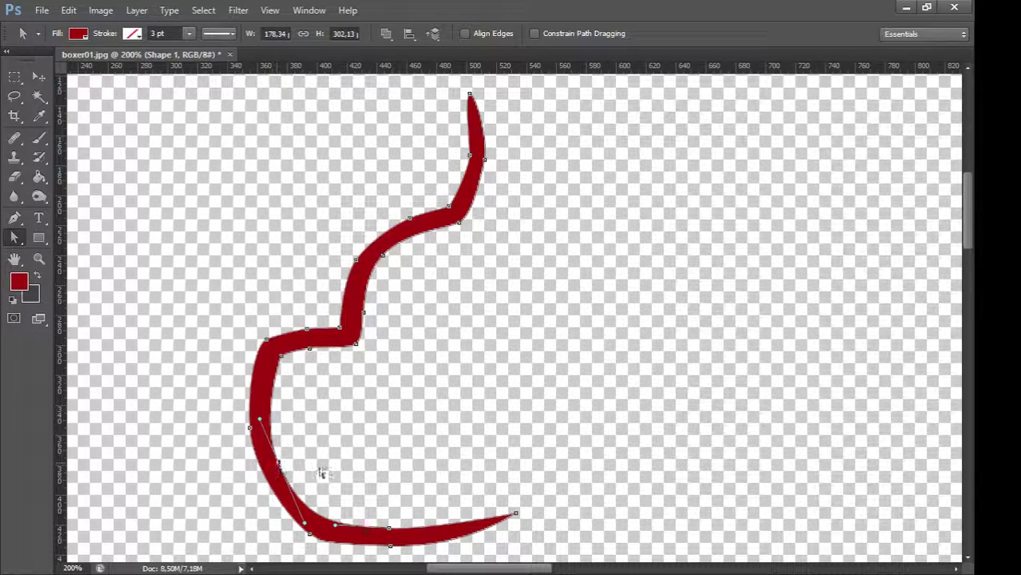
{"action": "left_click", "coordinate": [312, 535]}
{"action": "left_click_drag", "start_coordinate": [309, 538], "coordinate": [327, 544]}
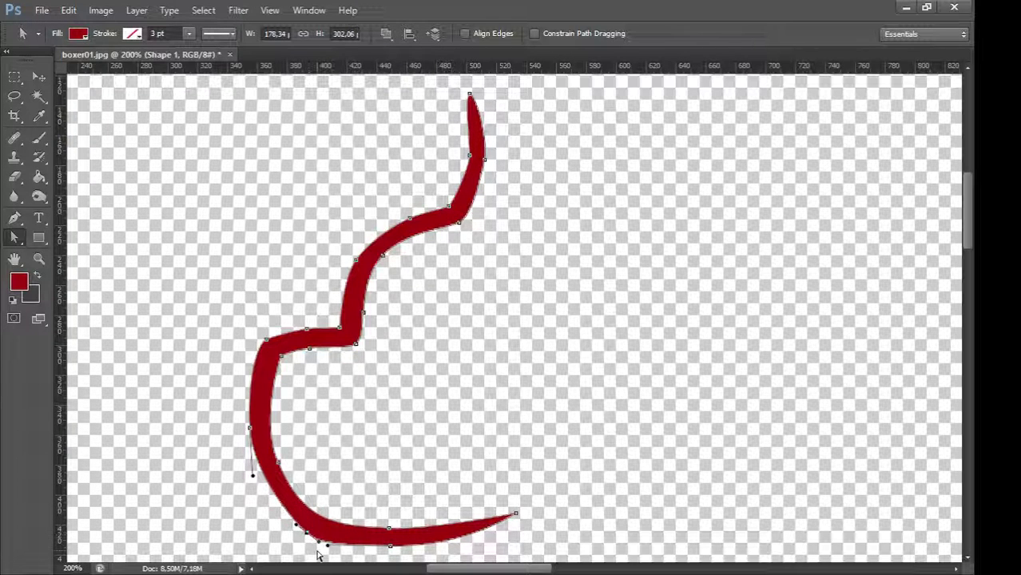
- Adjust the handles of the inner lower-muzzle anchor point and reposition the anchor point on the muzzle's outer front edge
{"action": "left_click", "coordinate": [280, 464]}
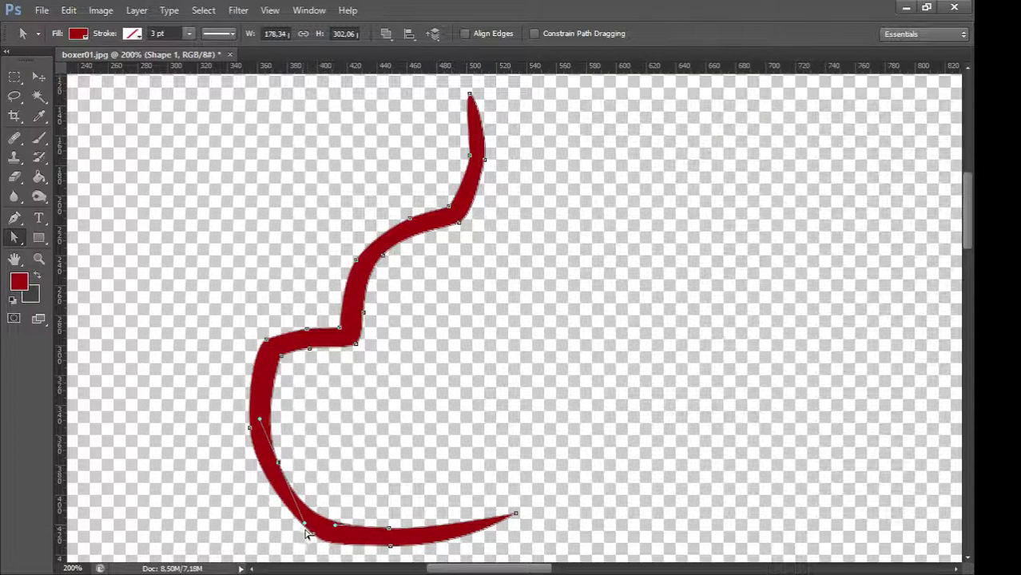
{"action": "mouse_move", "coordinate": [306, 531]}
{"action": "left_mouse_down"}
{"action": "mouse_move", "coordinate": [329, 531]}
{"action": "mouse_move", "coordinate": [320, 528]}
{"action": "left_mouse_up"}
{"action": "left_click", "coordinate": [251, 428]}
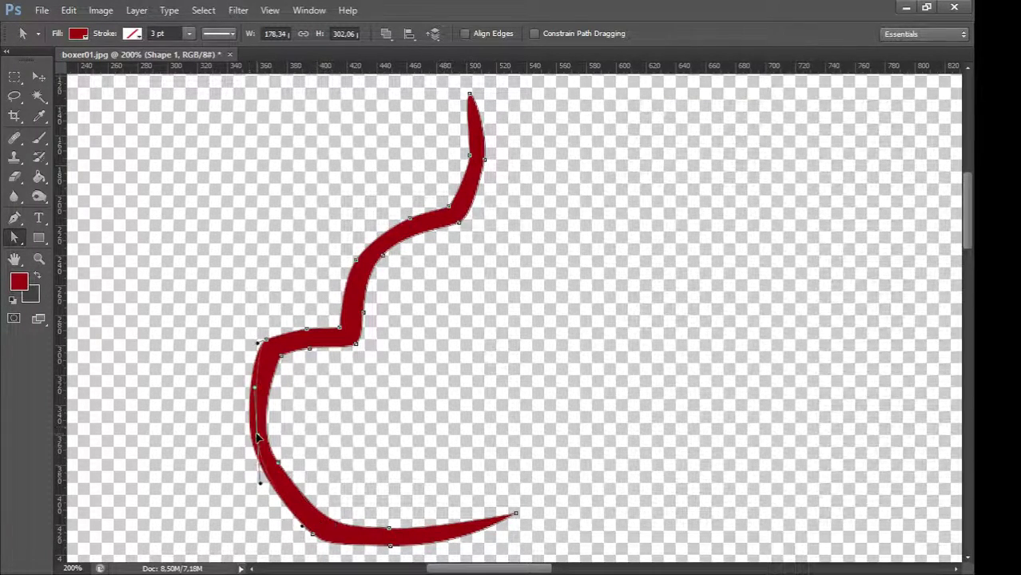
{"action": "left_click", "coordinate": [277, 463]}
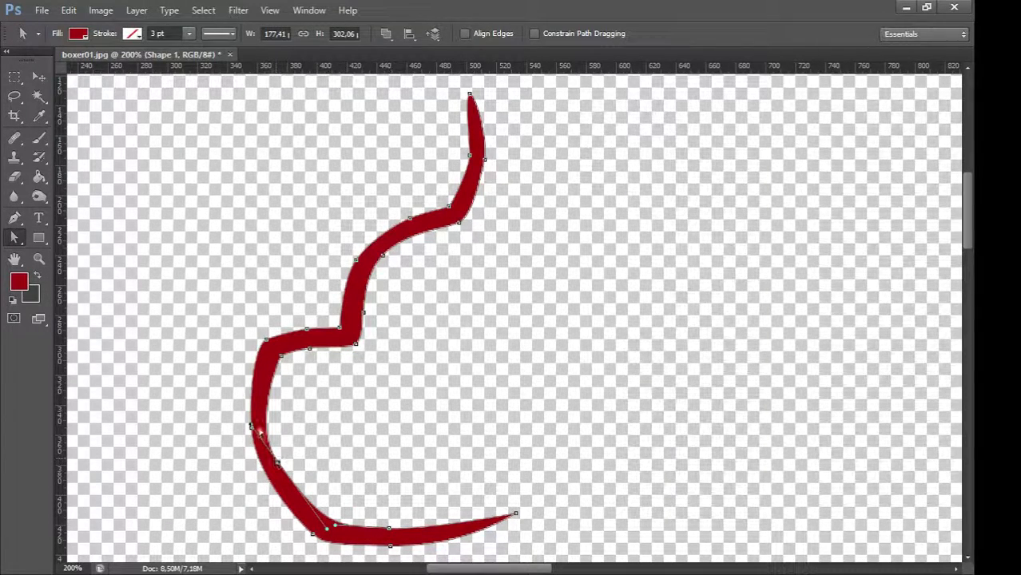
{"action": "left_click_drag", "start_coordinate": [253, 430], "coordinate": [329, 536]}
{"action": "left_click", "coordinate": [280, 467]}
{"action": "left_click_drag", "start_coordinate": [247, 423], "coordinate": [250, 429]}
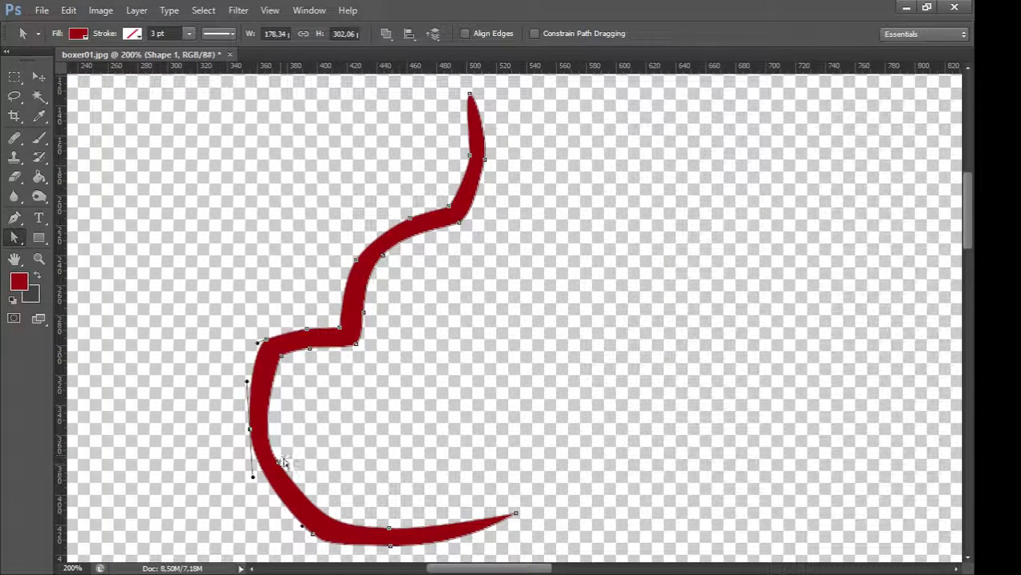
- Nudge the inner lower-muzzle anchor point inward and move the outer chin anchor point slightly up for an even stroke width
{"action": "left_click_drag", "start_coordinate": [278, 462], "coordinate": [280, 463]}
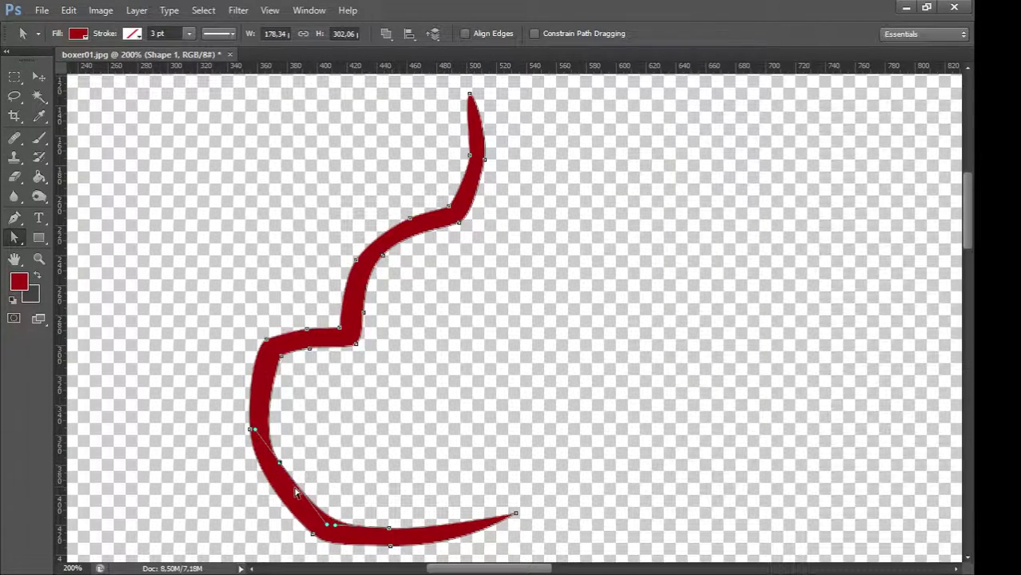
{"action": "left_click_drag", "start_coordinate": [327, 525], "coordinate": [343, 546]}
{"action": "left_click", "coordinate": [367, 473]}
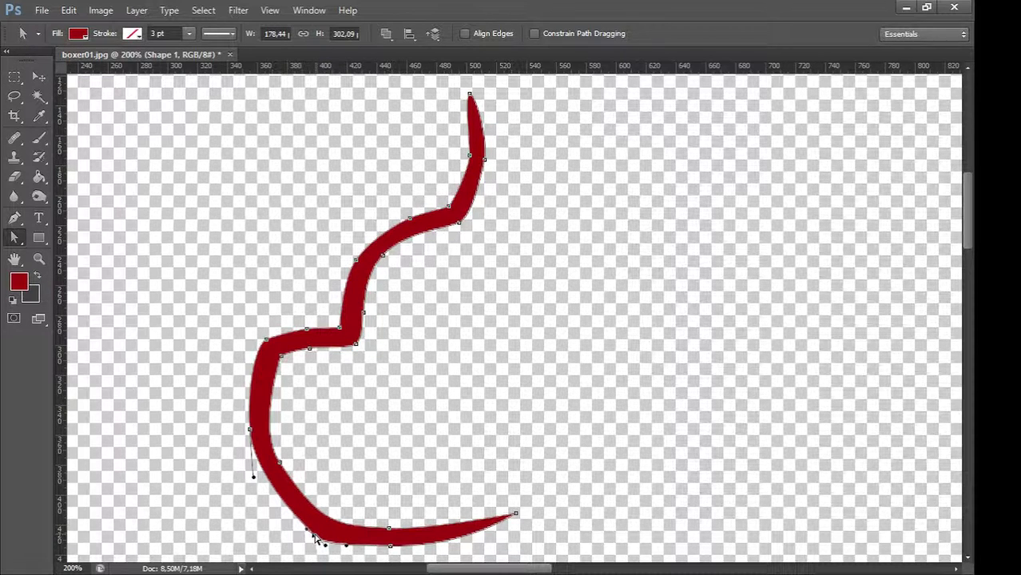
{"action": "left_click_drag", "start_coordinate": [314, 535], "coordinate": [310, 530]}
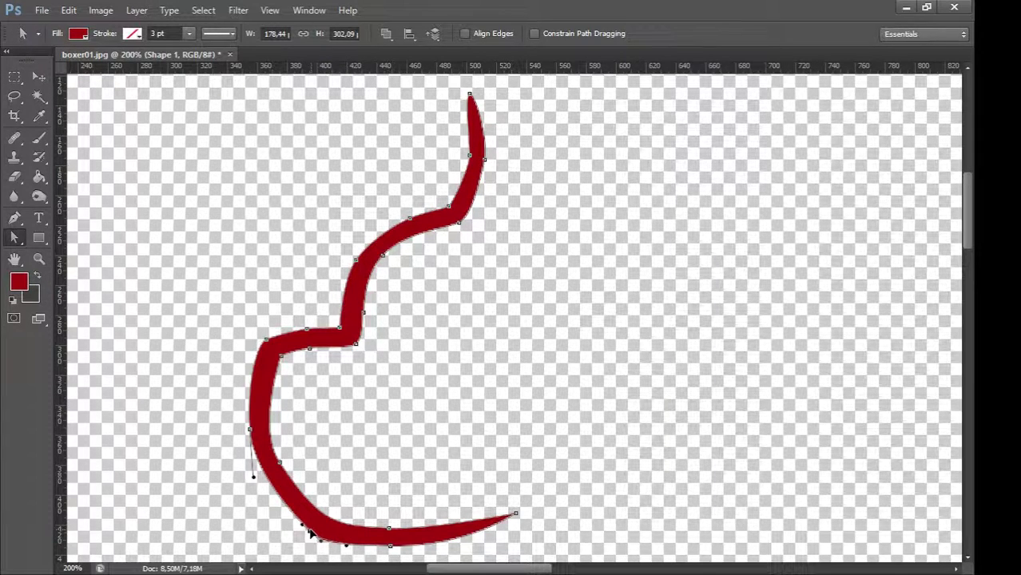
{"action": "left_click", "coordinate": [372, 495]}
{"action": "left_click", "coordinate": [851, 329]}
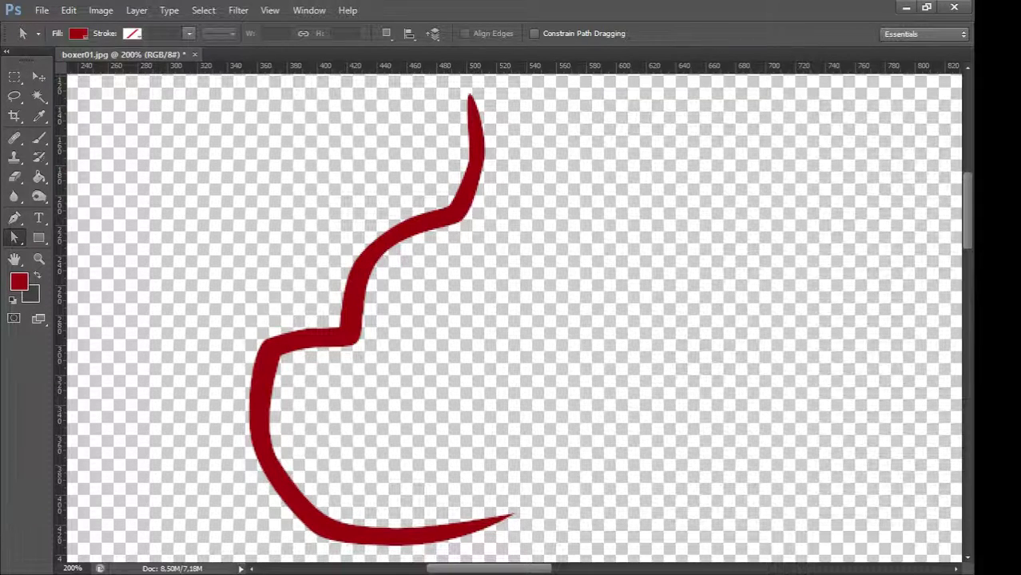
- Move the inner lower-muzzle anchor point slightly upward to refine the curve, and deselect the path
{"action": "left_click", "coordinate": [265, 426]}
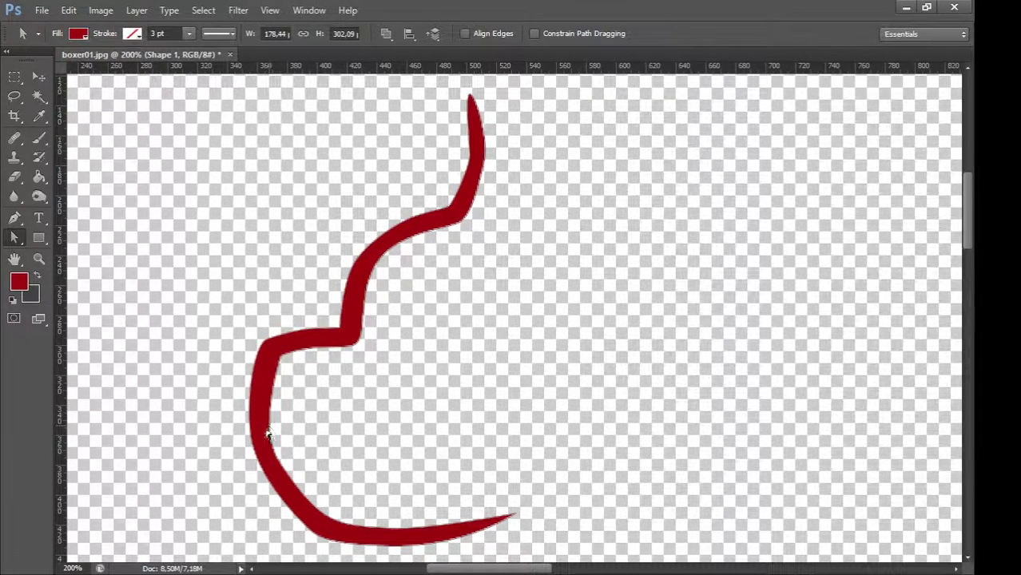
{"action": "left_click", "coordinate": [279, 462]}
{"action": "left_click_drag", "start_coordinate": [257, 428], "coordinate": [278, 458]}
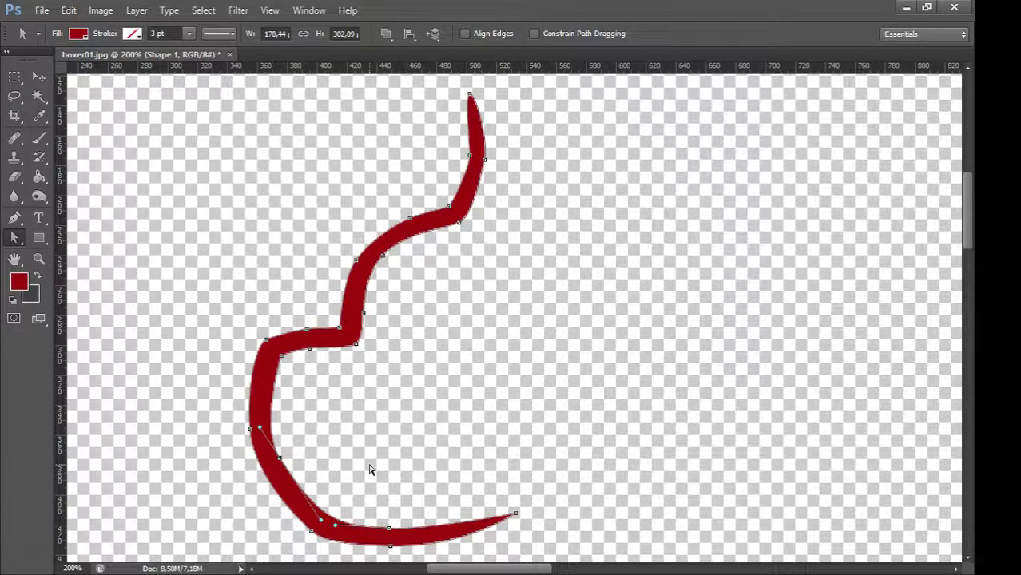
{"action": "left_click", "coordinate": [880, 342]}
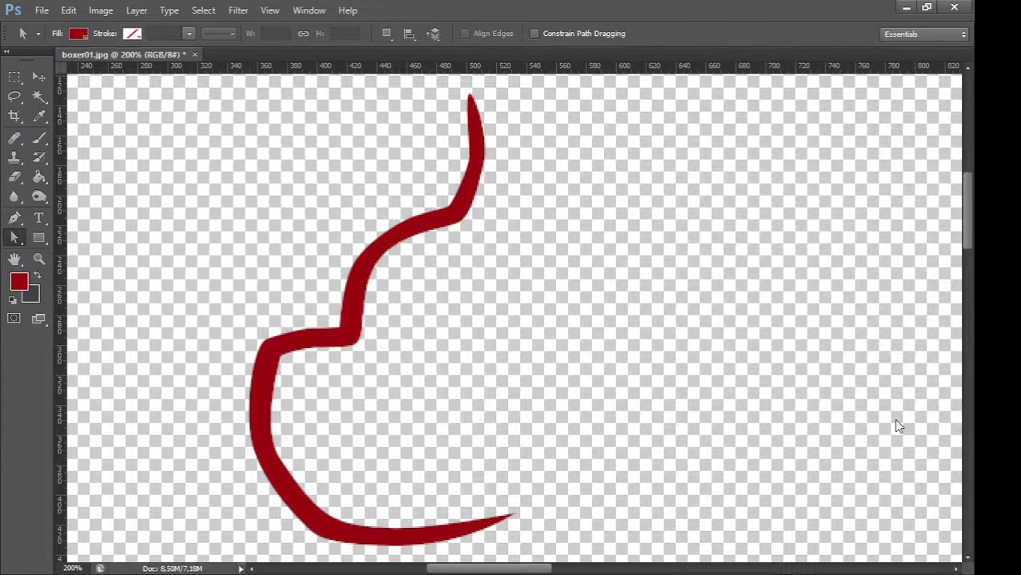
- Add a new layer beneath the red shape and fill it with white using the Paint Bucket tool
{"action": "left_click", "coordinate": [929, 471]}
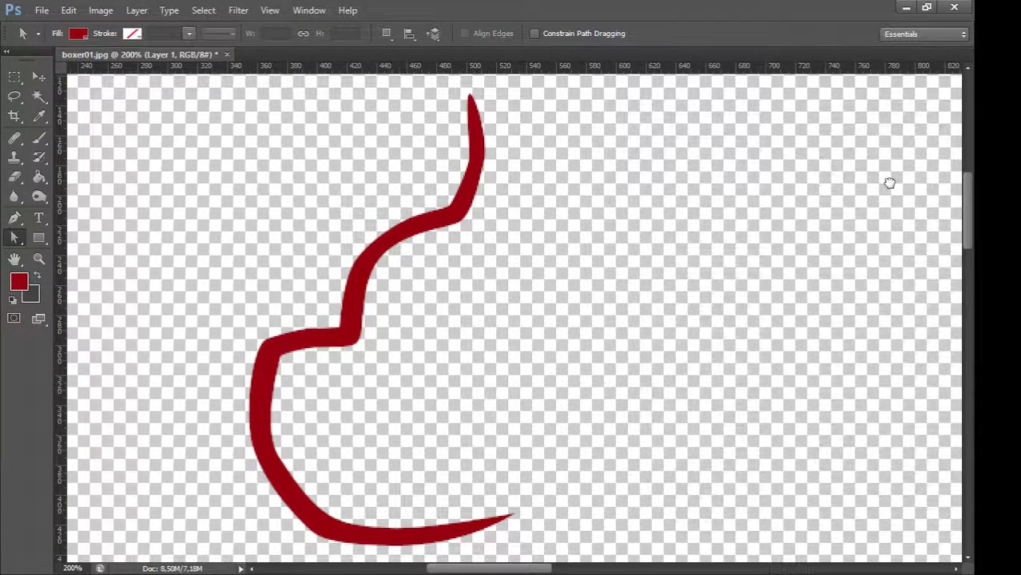
{"action": "left_click", "coordinate": [41, 175]}
{"action": "key", "text": "i"}
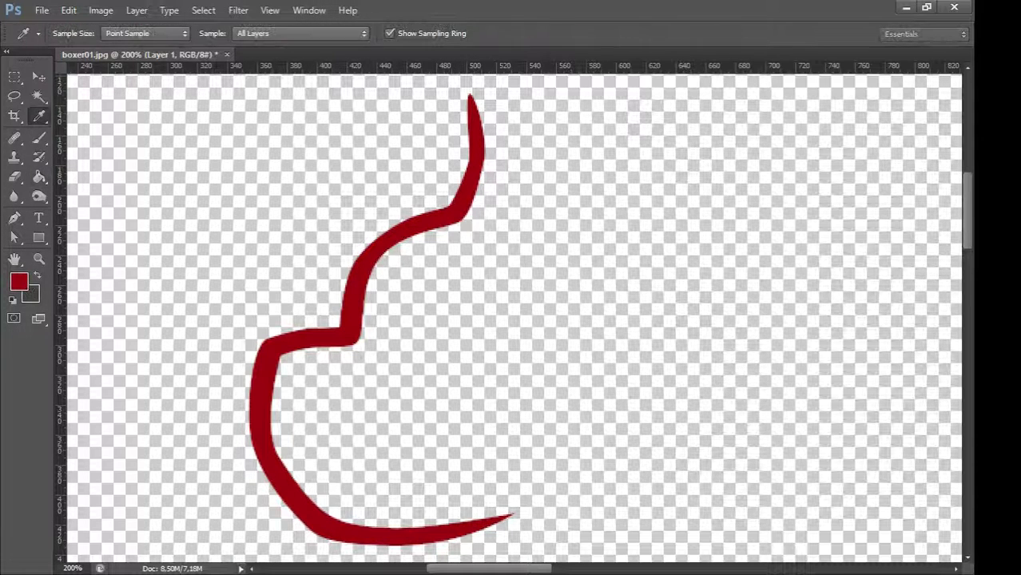
{"action": "key", "text": "d"}
{"action": "key", "text": "x"}
{"action": "key", "text": "g"}
{"action": "left_click", "coordinate": [452, 240]}
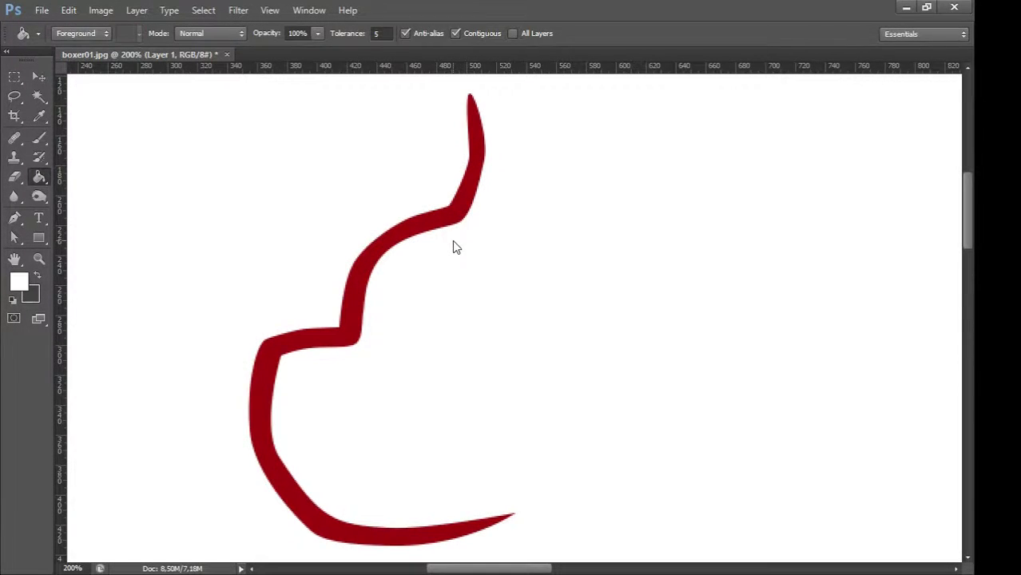
- Inspect the red outline's chin curve and its anchor points against the white layer
{"action": "left_click", "coordinate": [14, 238]}
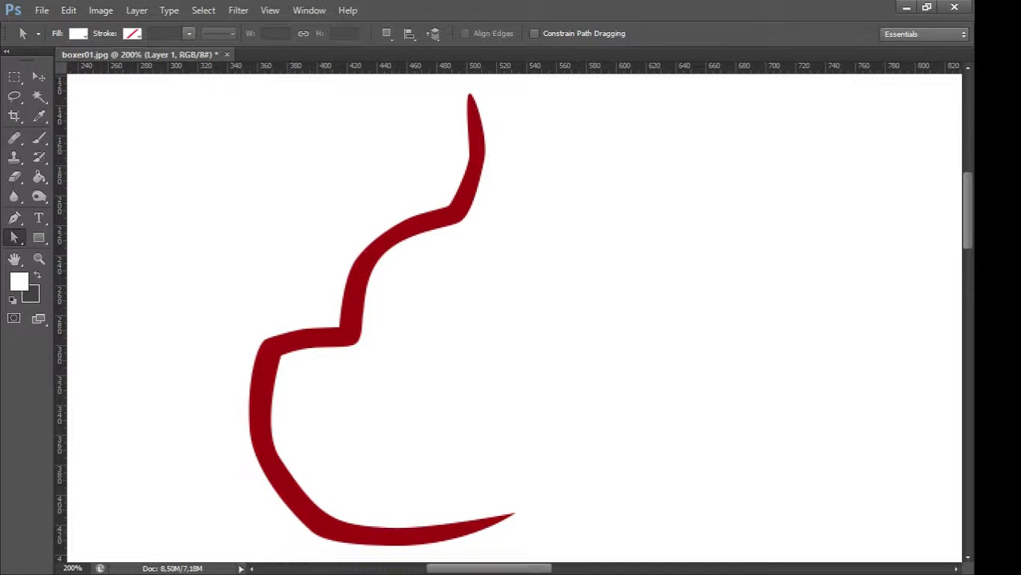
{"action": "left_click", "coordinate": [339, 537]}
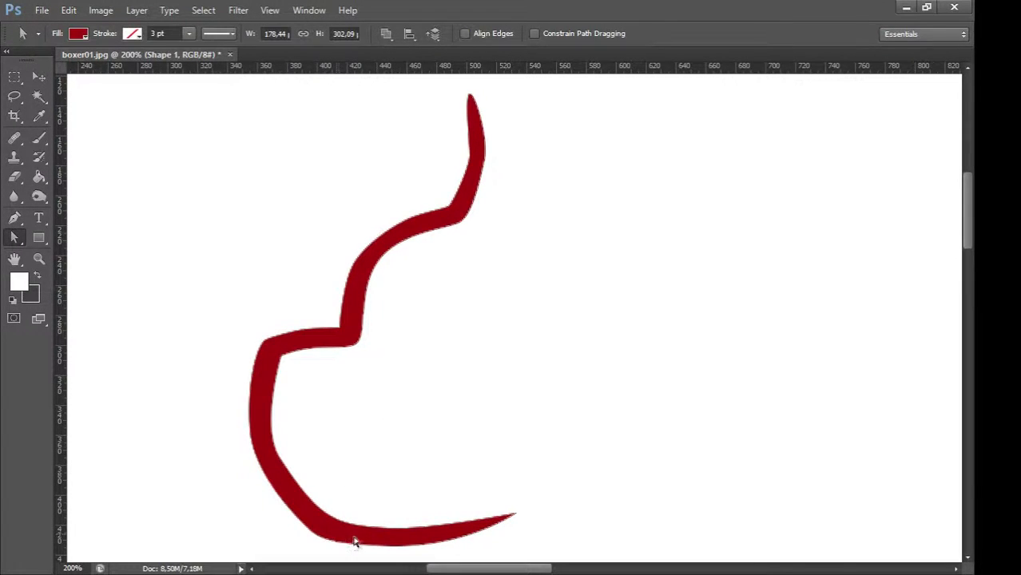
{"action": "left_click", "coordinate": [310, 532]}
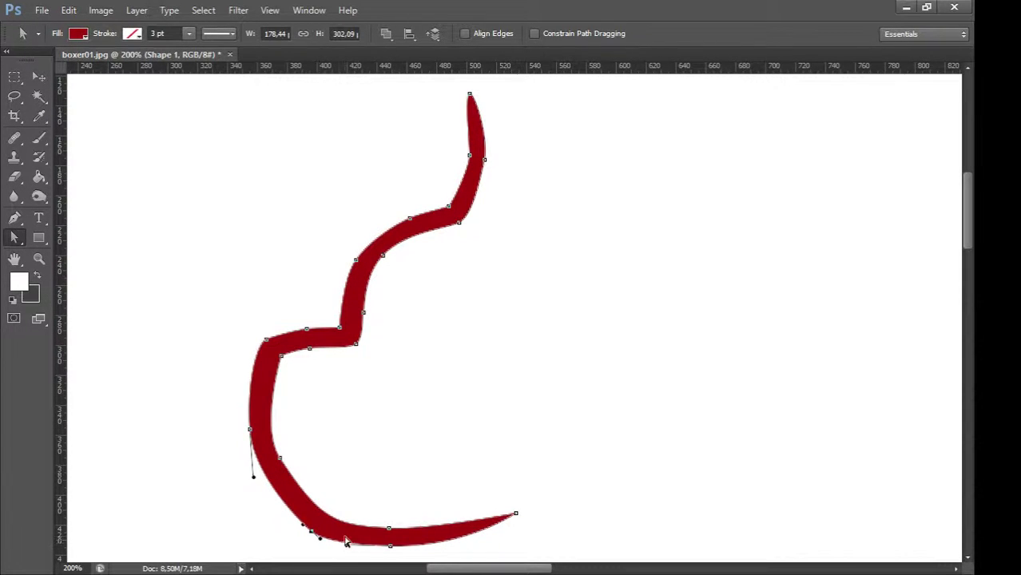
{"action": "left_click", "coordinate": [357, 476]}
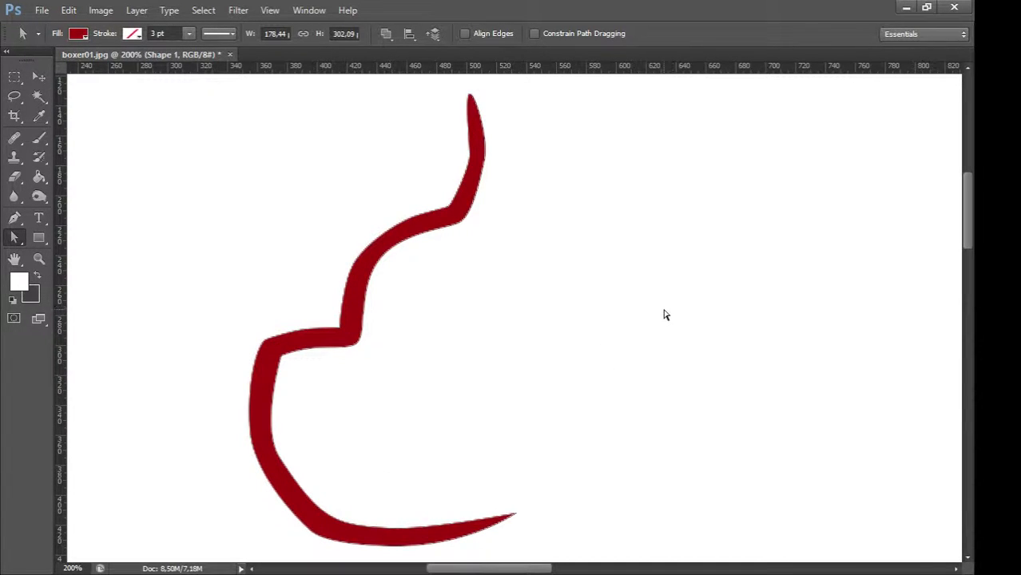
{"action": "left_click", "coordinate": [829, 232]}
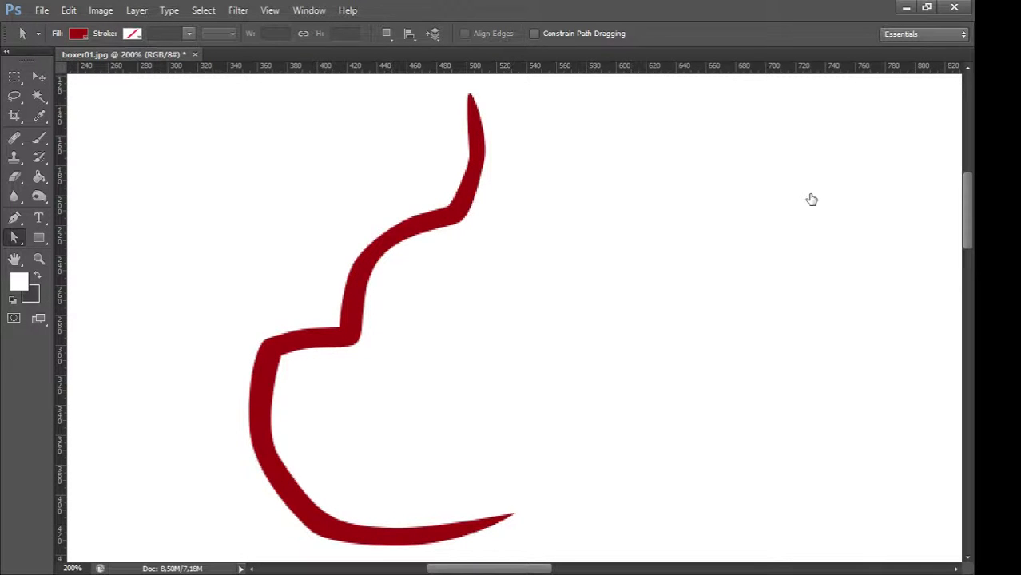
- Reveal the boxer drawing beneath the outline and adjust the inner muzzle and chin anchor points to follow its black line
{"action": "left_click", "coordinate": [810, 175]}
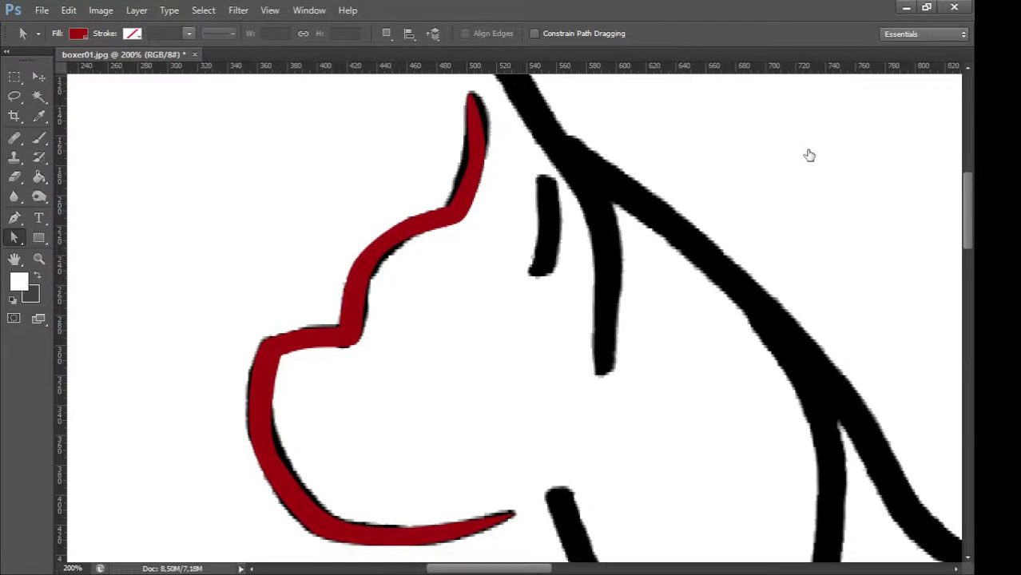
{"action": "left_click", "coordinate": [865, 155]}
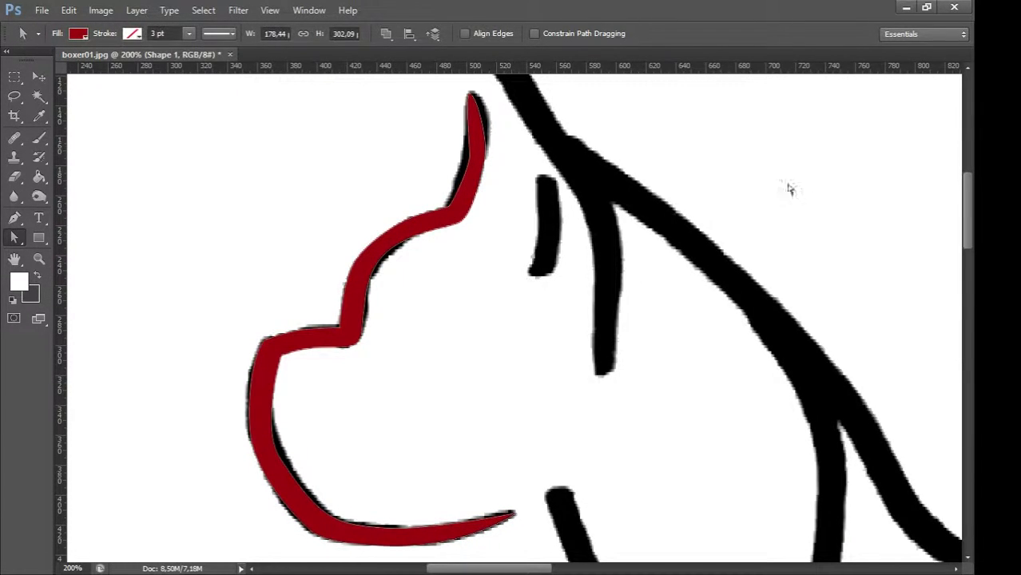
{"action": "left_click", "coordinate": [274, 457]}
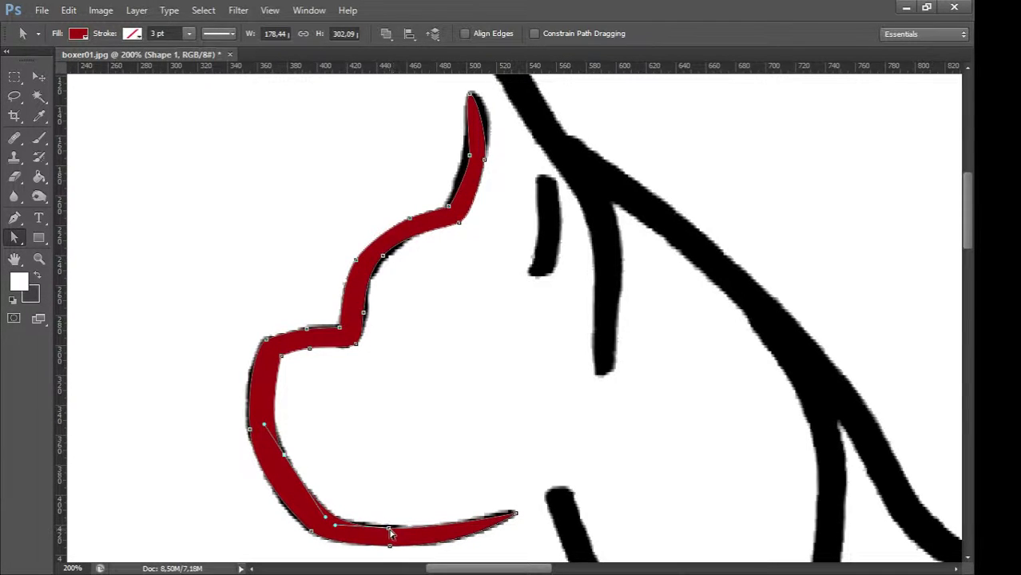
{"action": "left_click_drag", "start_coordinate": [389, 529], "coordinate": [395, 526]}
{"action": "left_click", "coordinate": [311, 531]}
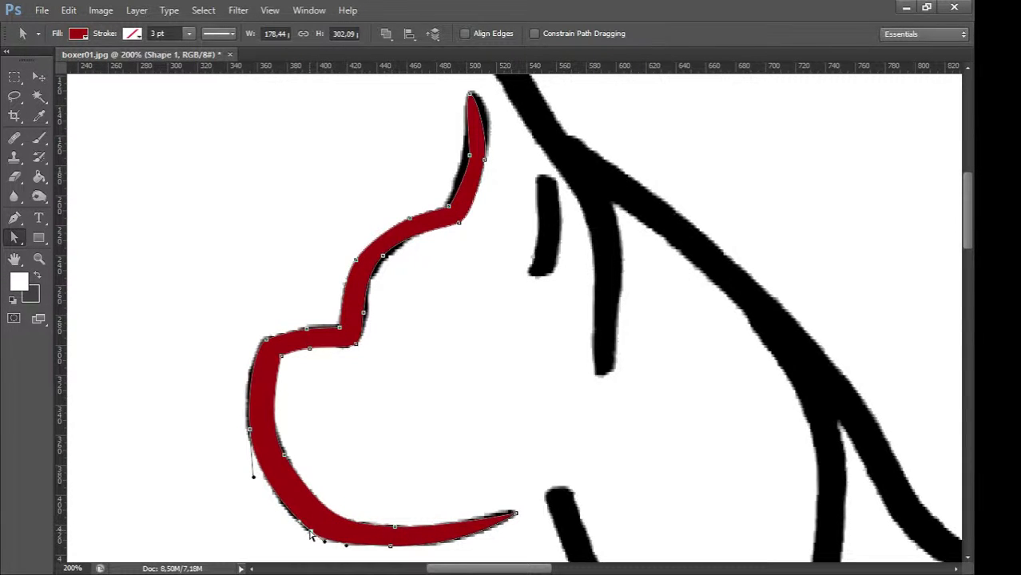
{"action": "left_click", "coordinate": [285, 462]}
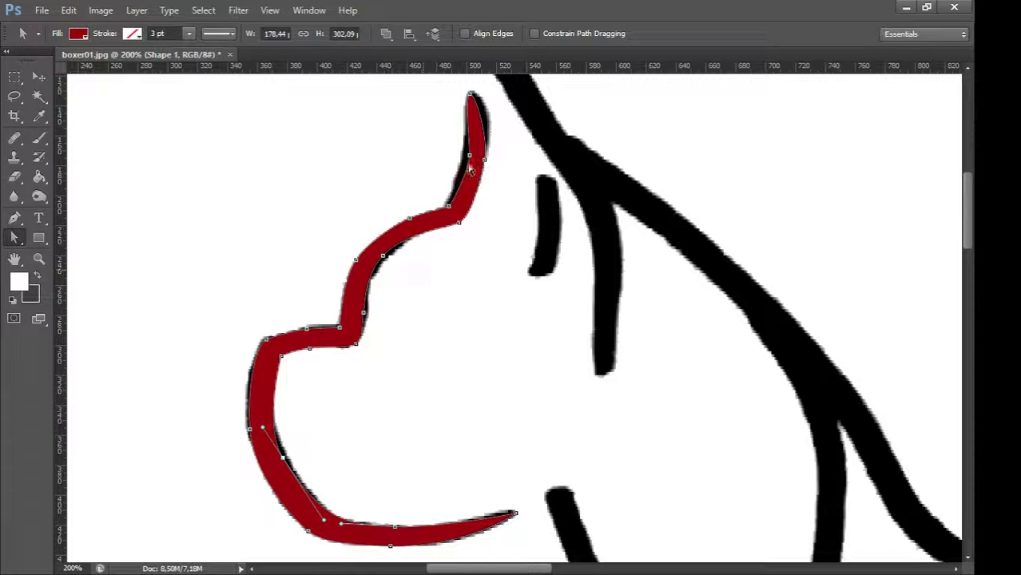
- Raise the ear stroke's tip anchor point and shift its front-edge anchor point outward to match the drawing
{"action": "left_click_drag", "start_coordinate": [470, 94], "coordinate": [476, 91]}
{"action": "left_click_drag", "start_coordinate": [470, 155], "coordinate": [466, 153]}
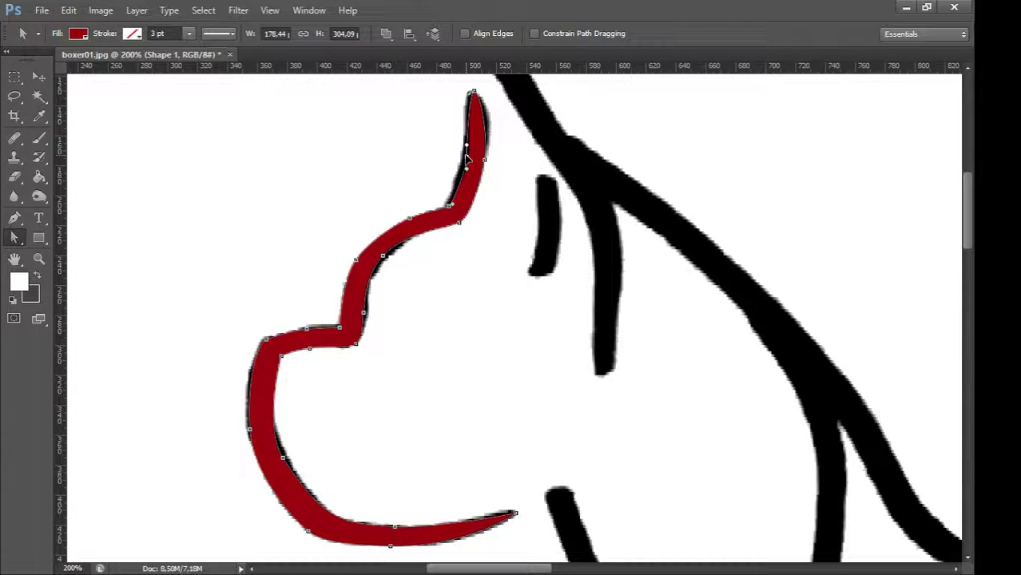
{"action": "left_click", "coordinate": [508, 283]}
{"action": "left_click", "coordinate": [860, 252]}
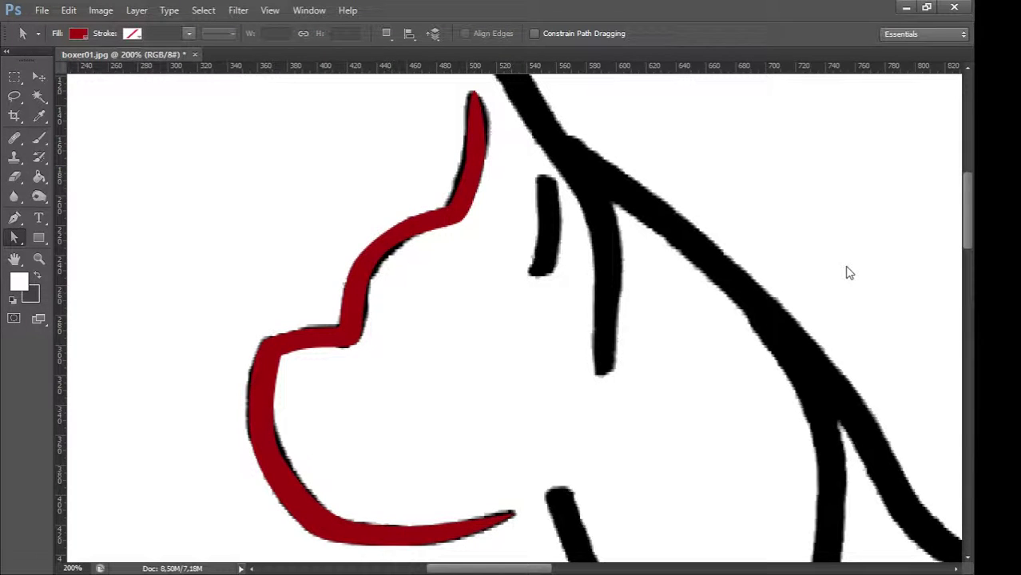
- Cover the boxer drawing with the white layer and shorten the lower handle of the inner muzzle anchor point
{"action": "left_click", "coordinate": [807, 187]}
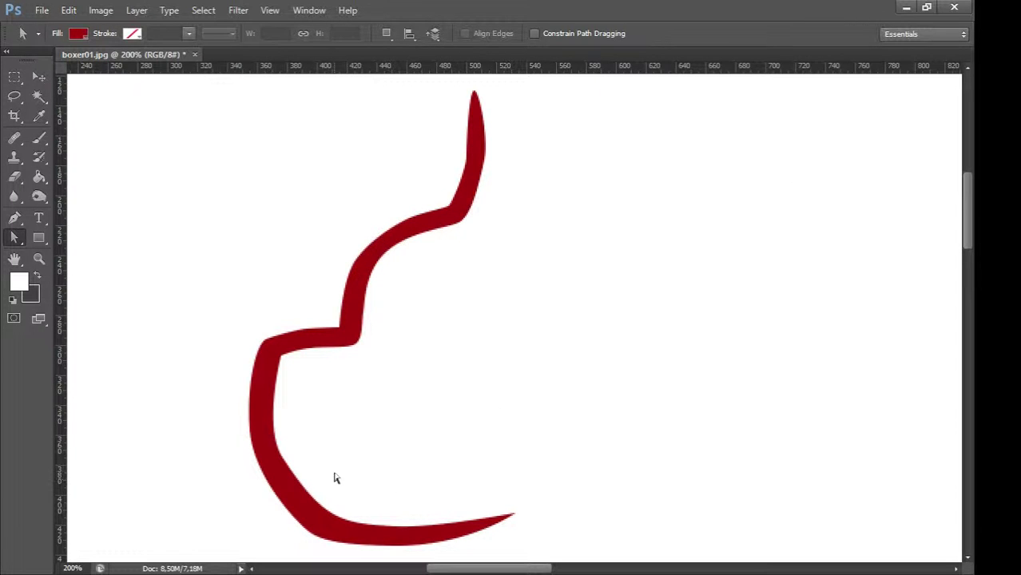
{"action": "left_click", "coordinate": [283, 482]}
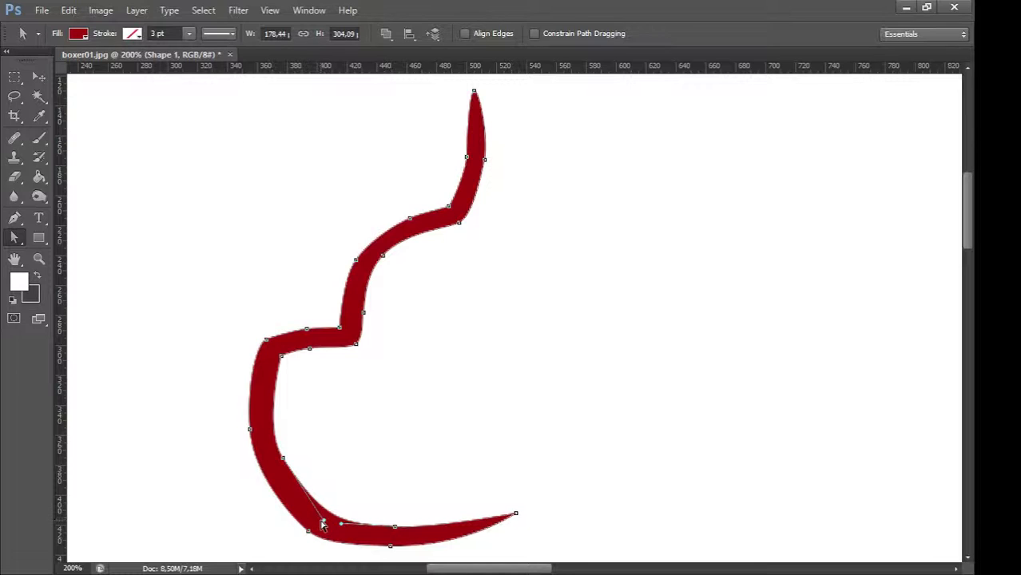
{"action": "left_click_drag", "start_coordinate": [322, 524], "coordinate": [302, 495]}
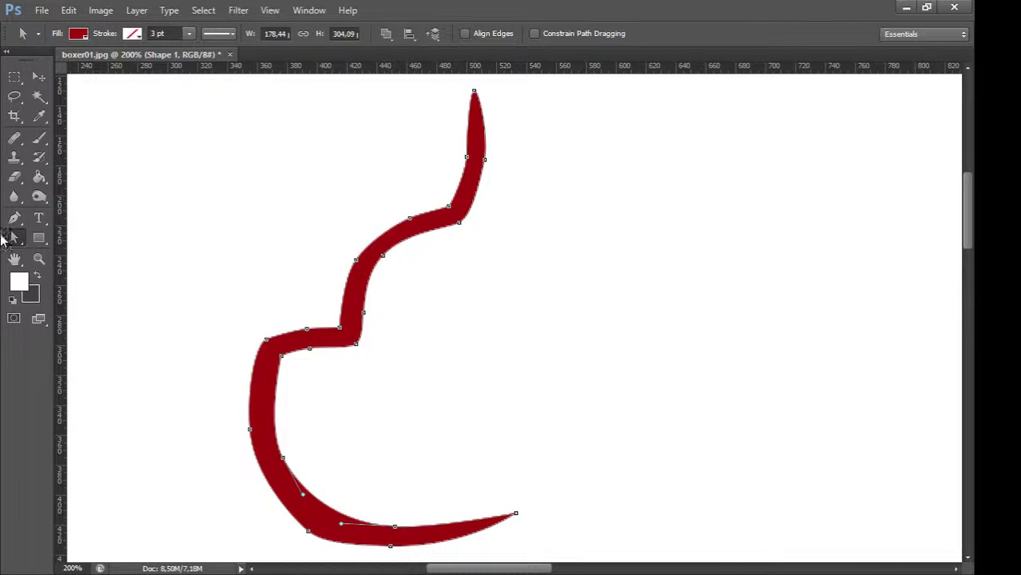
- Add an anchor point midway along the inner chin curve, move it slightly down, and select Layer 1
{"action": "left_click", "coordinate": [14, 218]}
{"action": "left_click", "coordinate": [51, 244]}
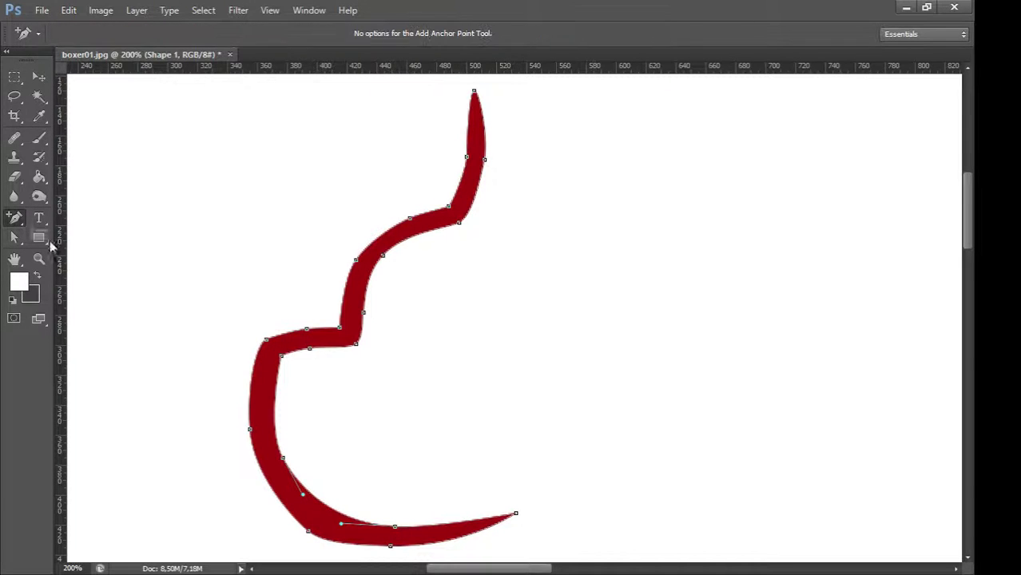
{"action": "left_click", "coordinate": [323, 504]}
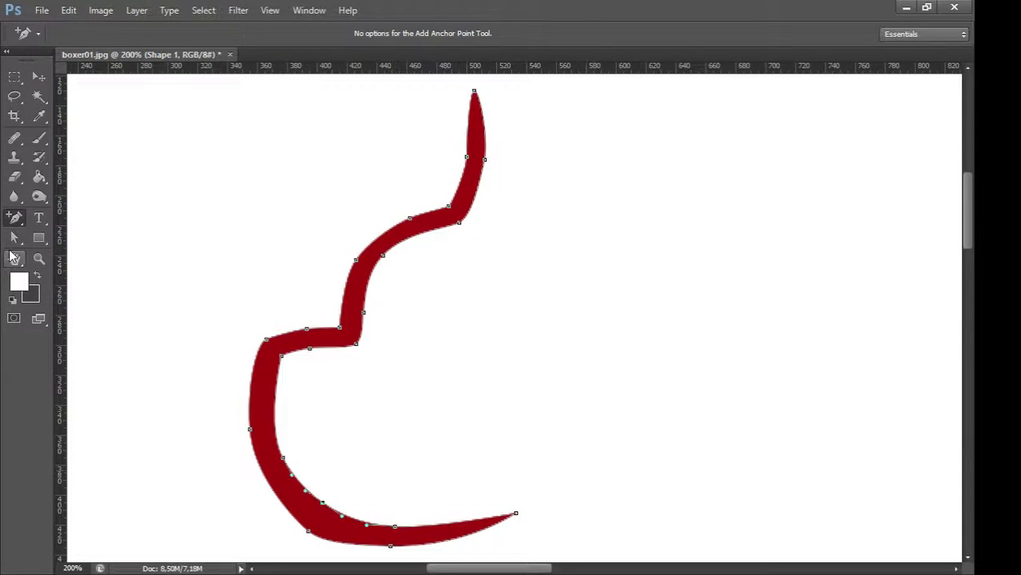
{"action": "left_click", "coordinate": [14, 240]}
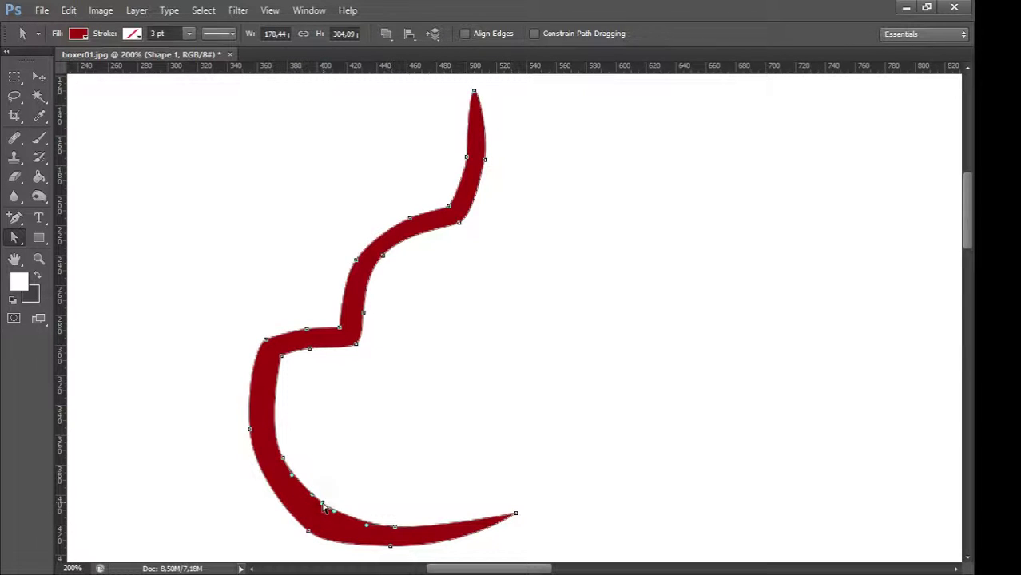
{"action": "left_click_drag", "start_coordinate": [322, 503], "coordinate": [321, 511]}
{"action": "left_click", "coordinate": [367, 485]}
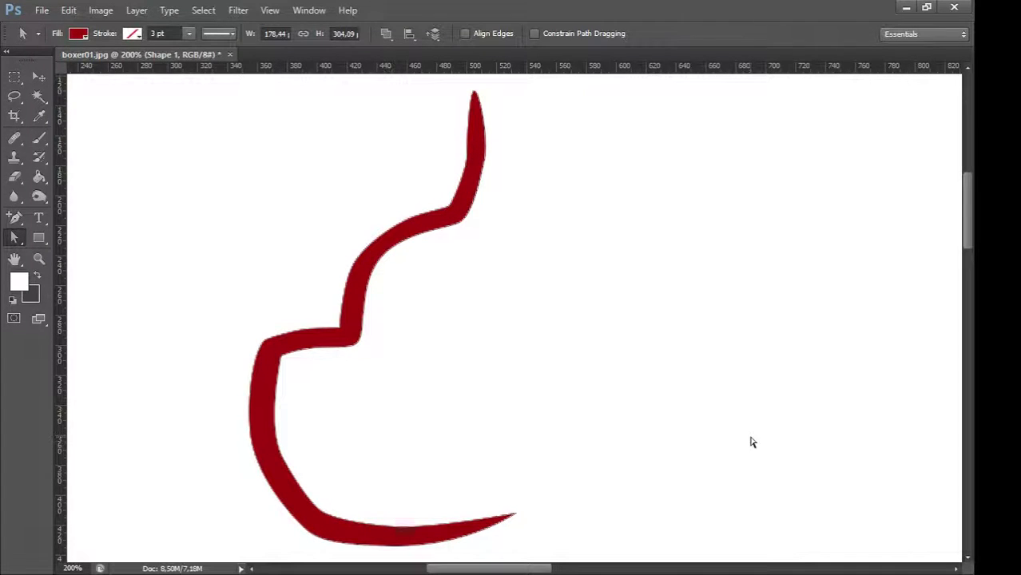
{"action": "left_click", "coordinate": [903, 177]}
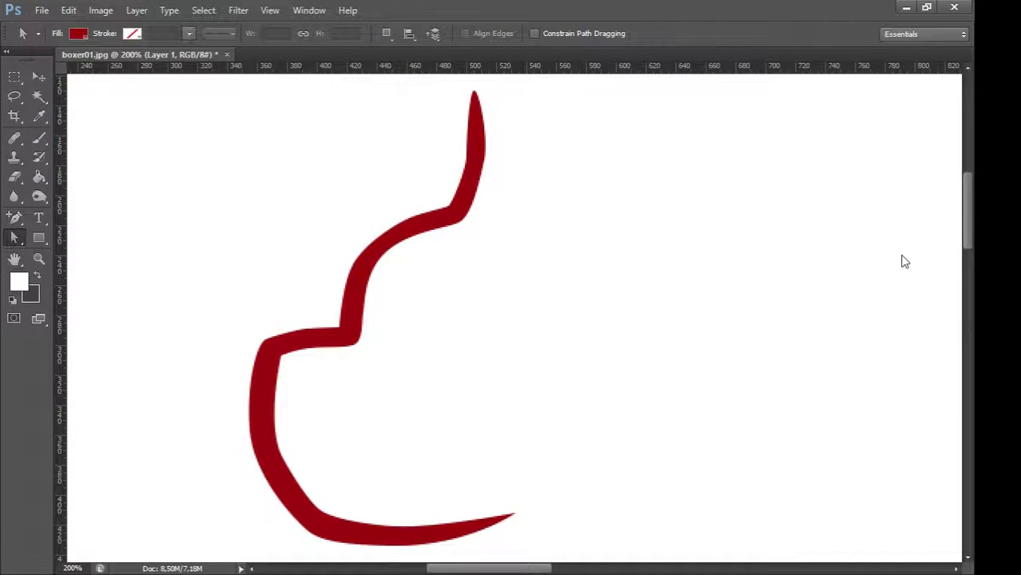